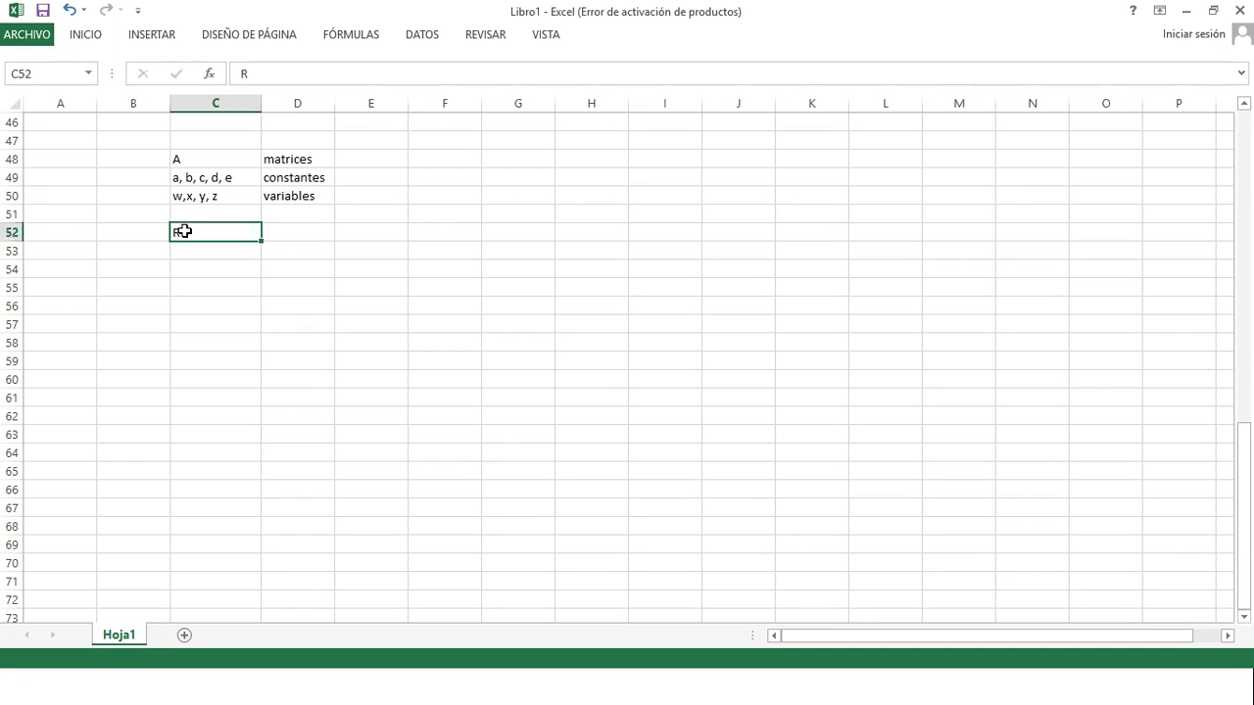
- Annotate the R in cell C52 with a raised 2, using a small text annotation box over the sheet
click(201, 284)
click(186, 233)
click(181, 216)
click(187, 233)
key(alt+Tab)
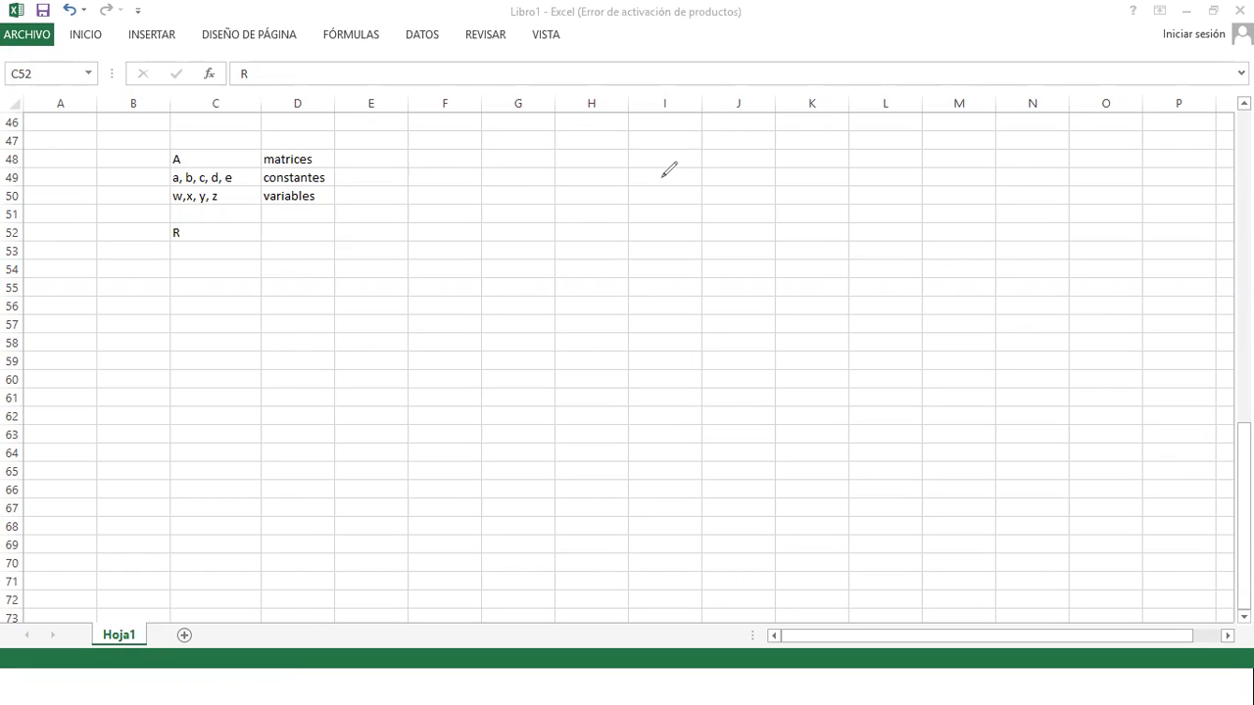
click(177, 222)
drag(193, 205, 183, 201)
text(2)
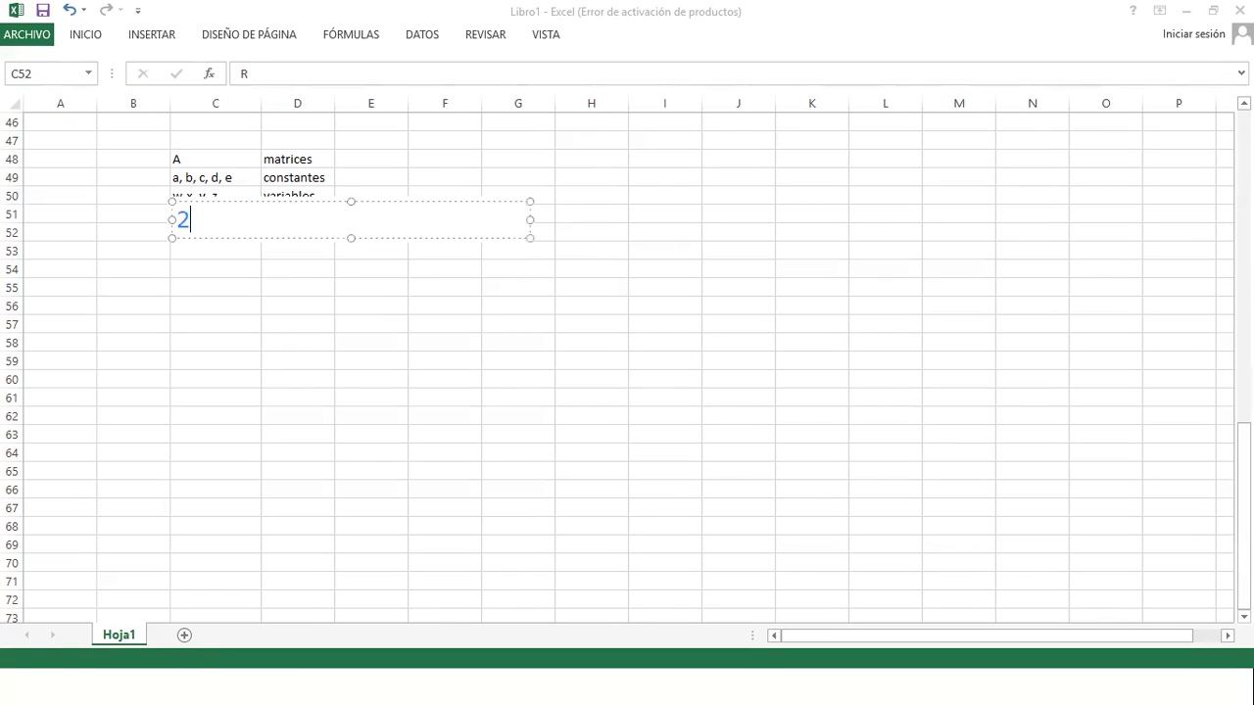
mouse_move(216, 202)
mouse_down()
mouse_move(238, 190)
mouse_move(226, 199)
mouse_up()
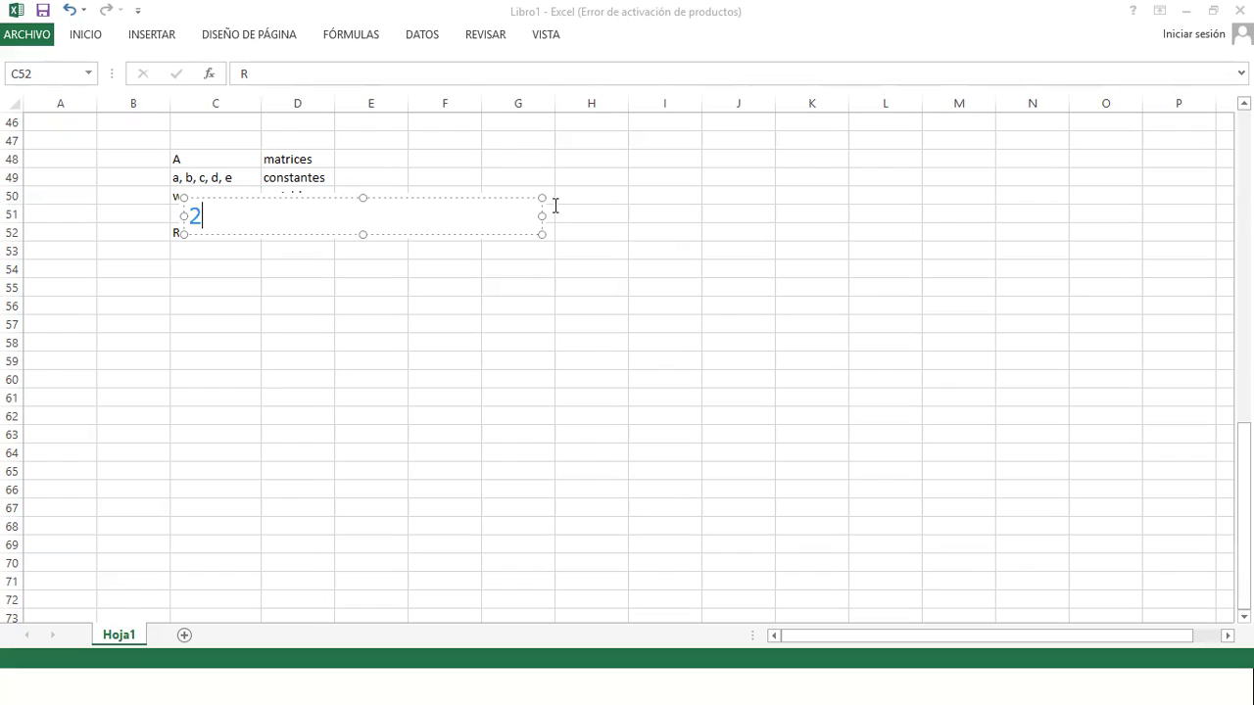
drag(539, 198, 239, 220)
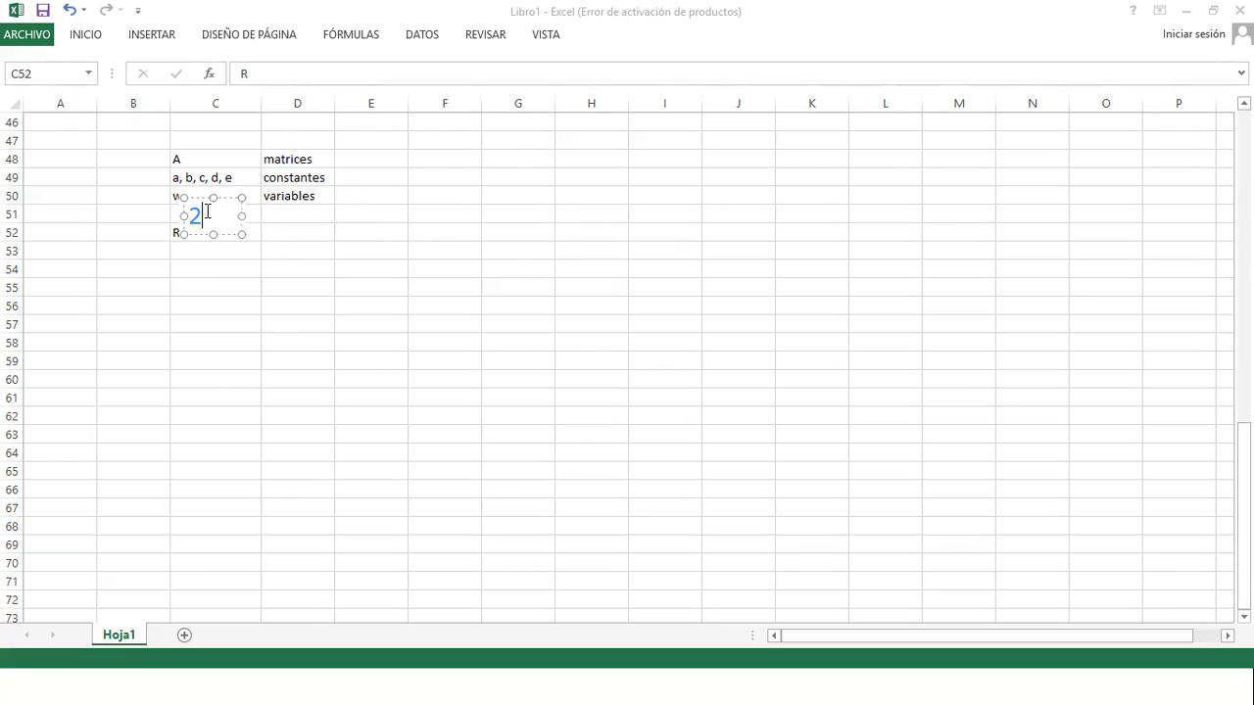
click(175, 235)
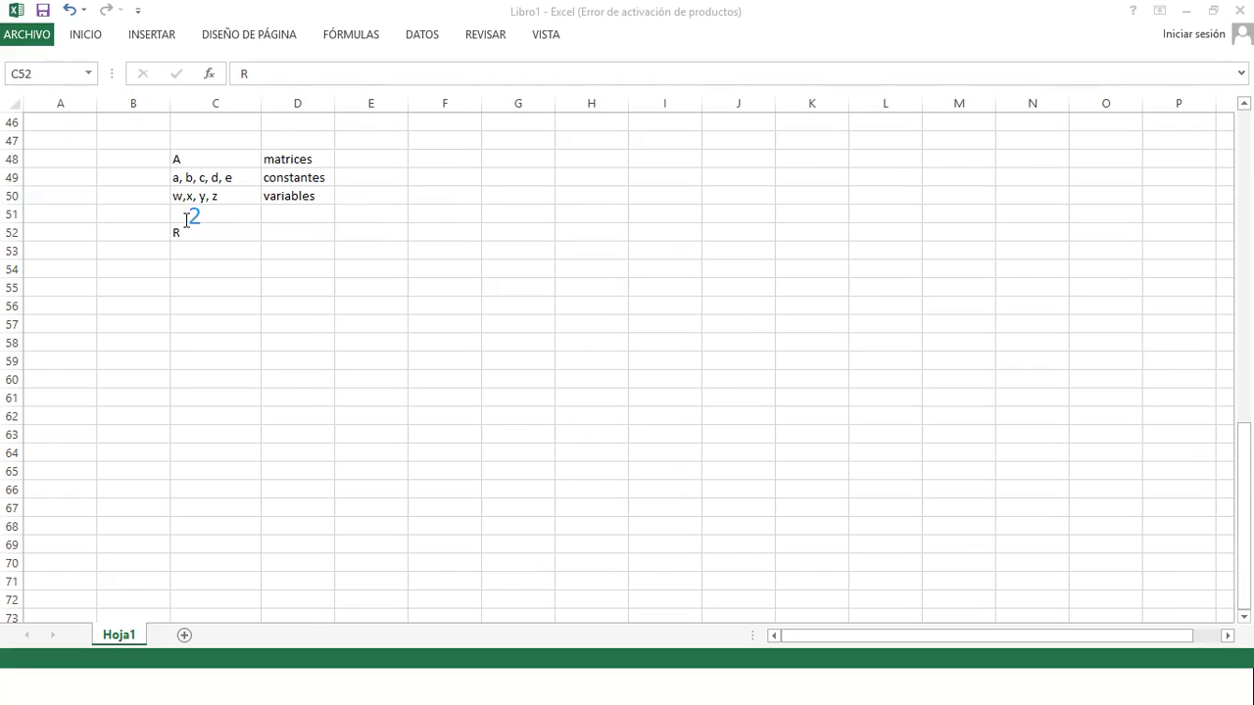
- Remove the 2 annotation and place a text annotation reading R just below cell C52
click(191, 219)
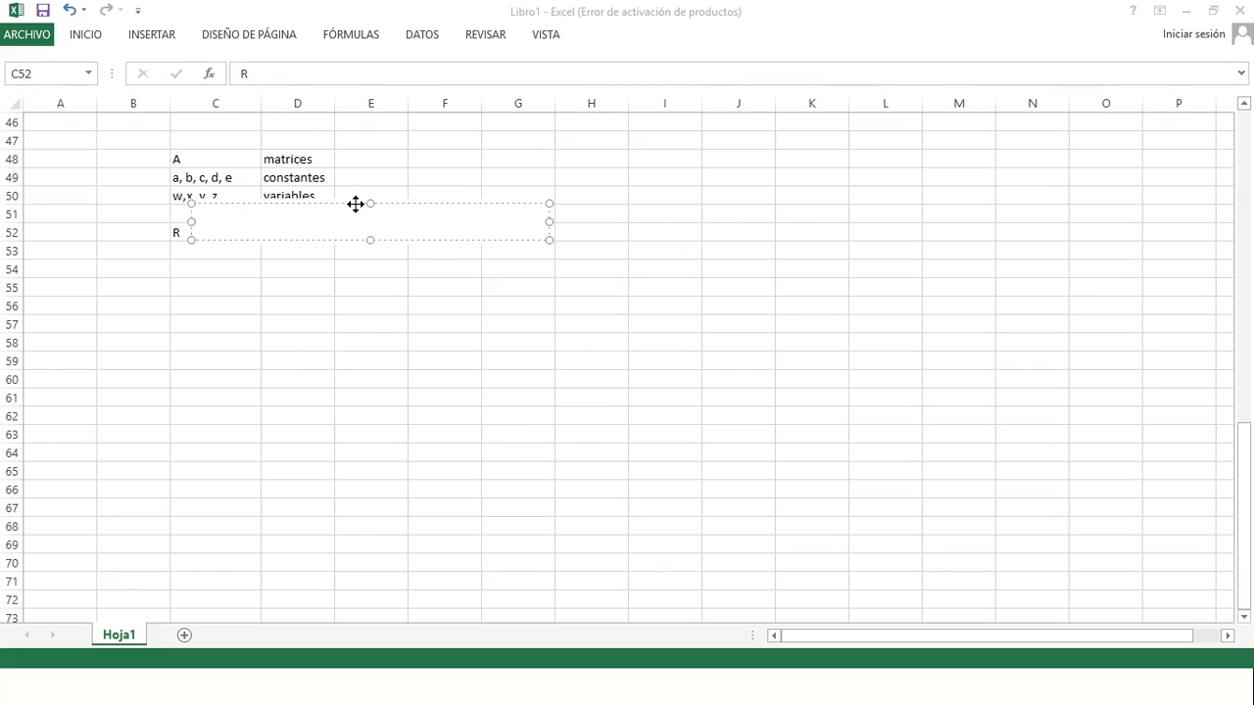
drag(380, 199, 344, 246)
key(Escape)
key(ctrl+y)
drag(235, 266, 199, 241)
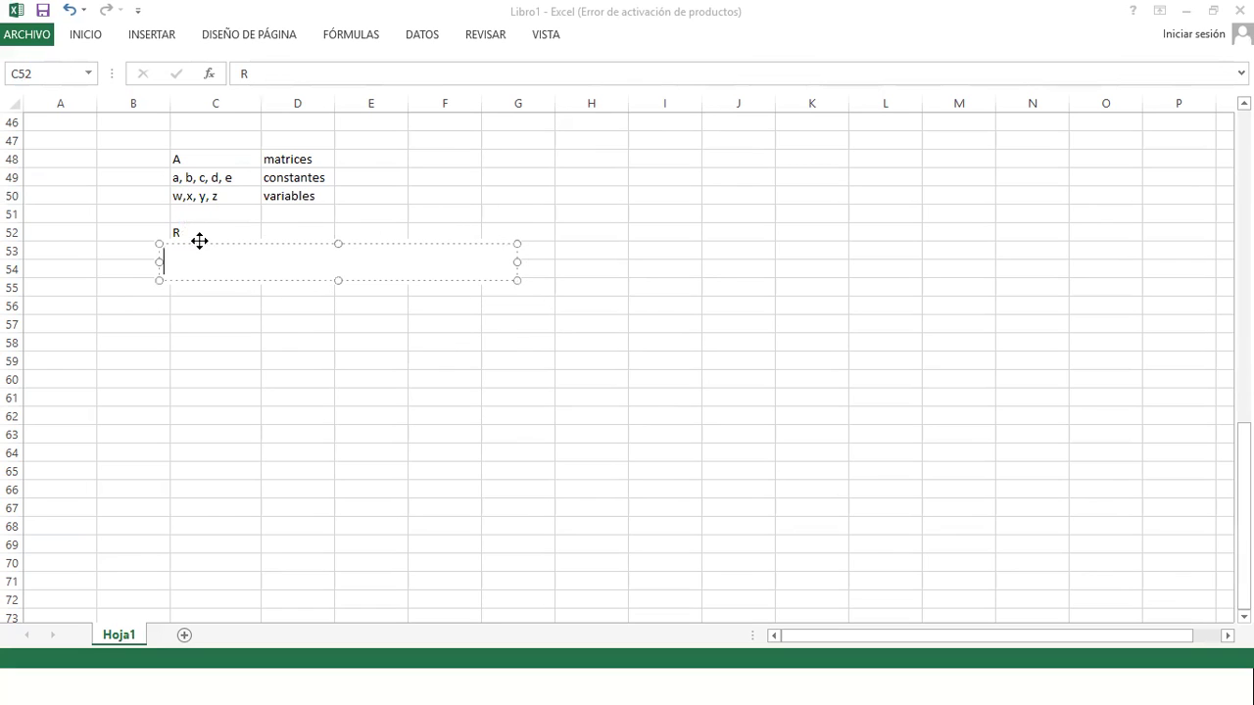
text(r)
key(BackSpace)
text(R)
drag(238, 243, 238, 241)
click(253, 212)
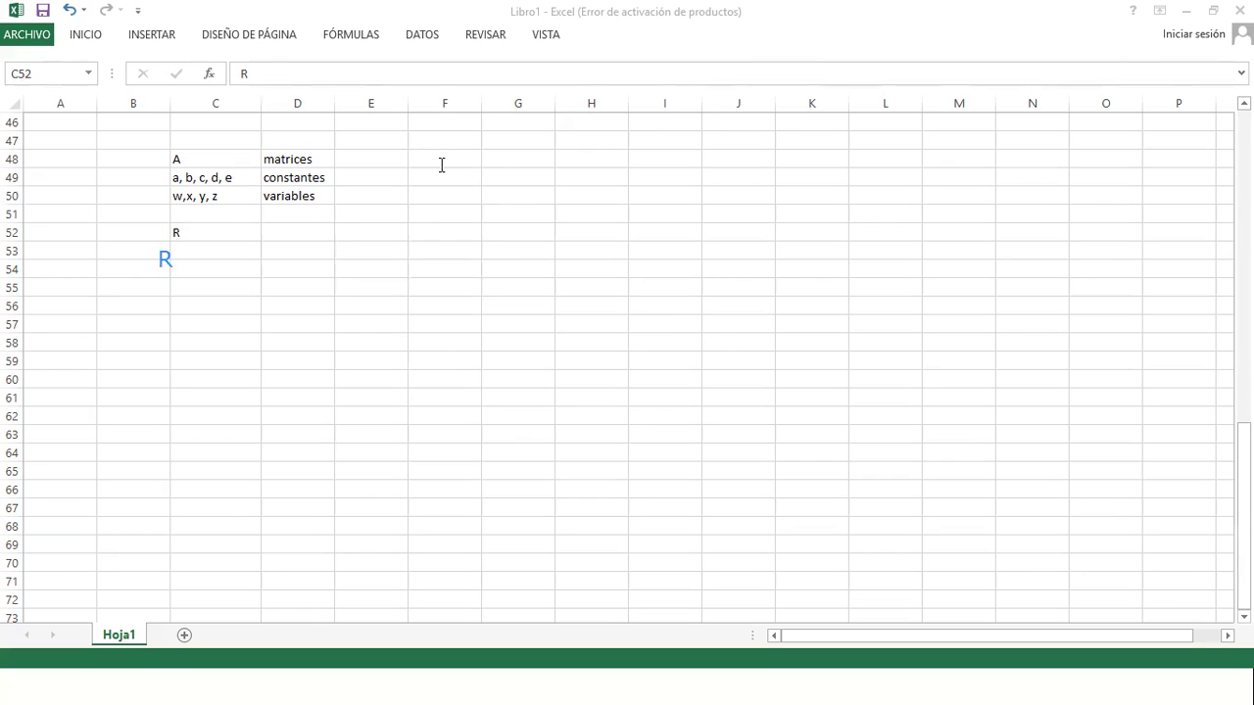
- Clear the R from cell C52, leaving the cell empty
click(178, 235)
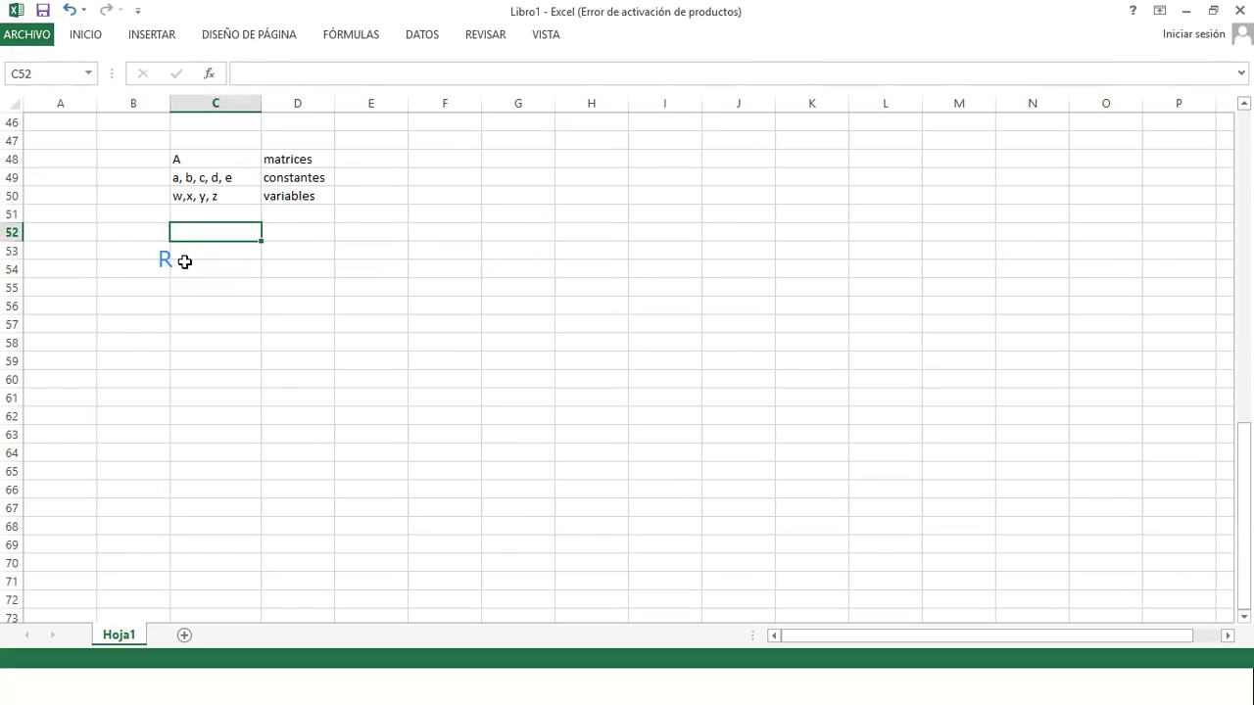
text(2)
key(Return)
click(240, 232)
key(Down)
key(Down)
key(Left)
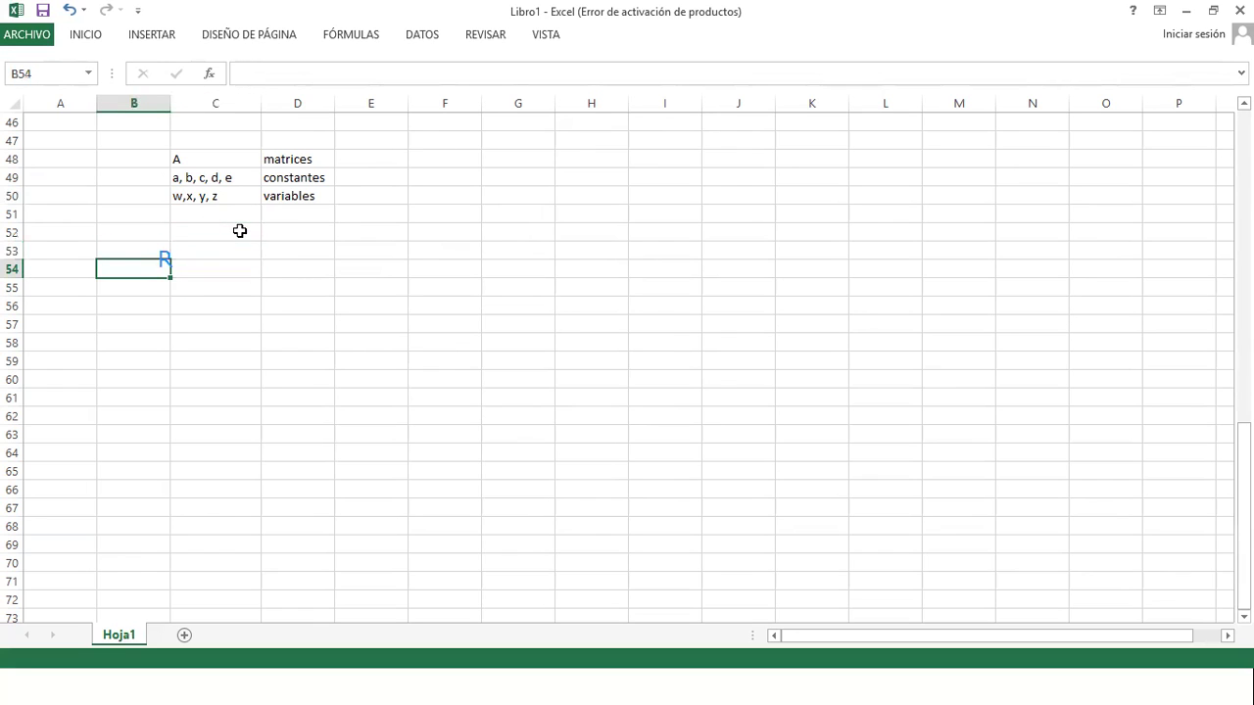
- Insert a new equation on the sheet and enter a capital R in it
click(137, 37)
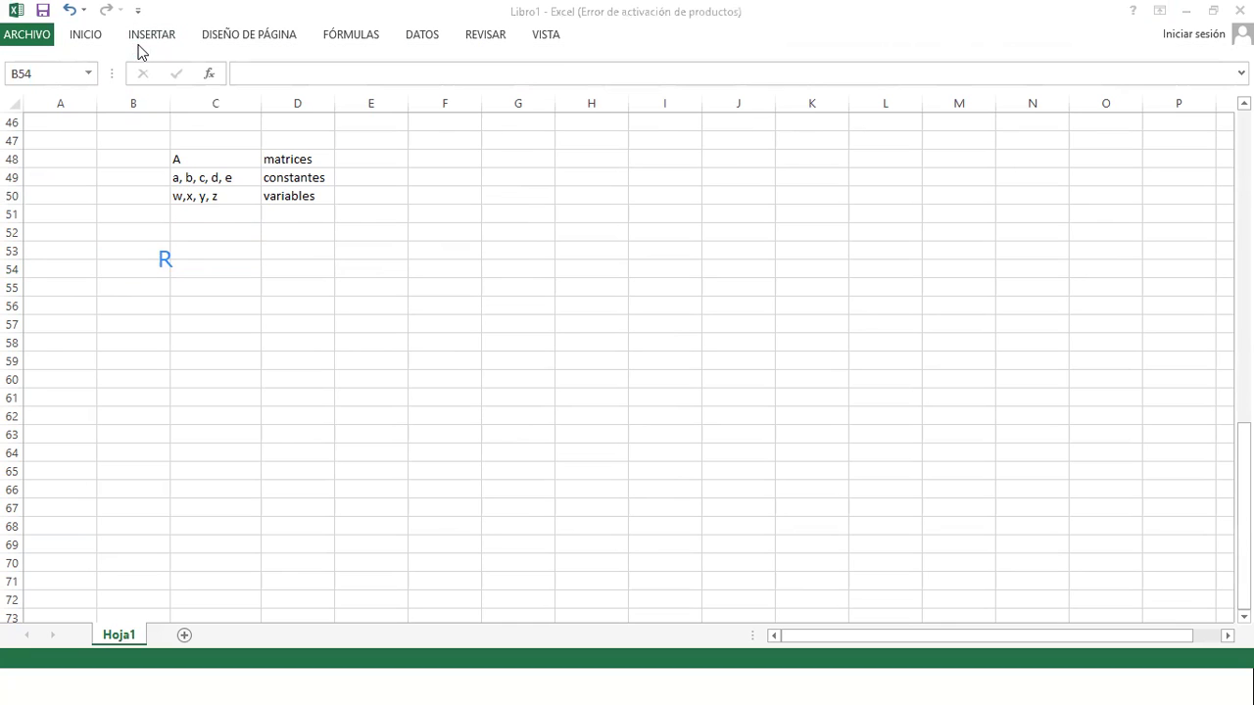
click(146, 39)
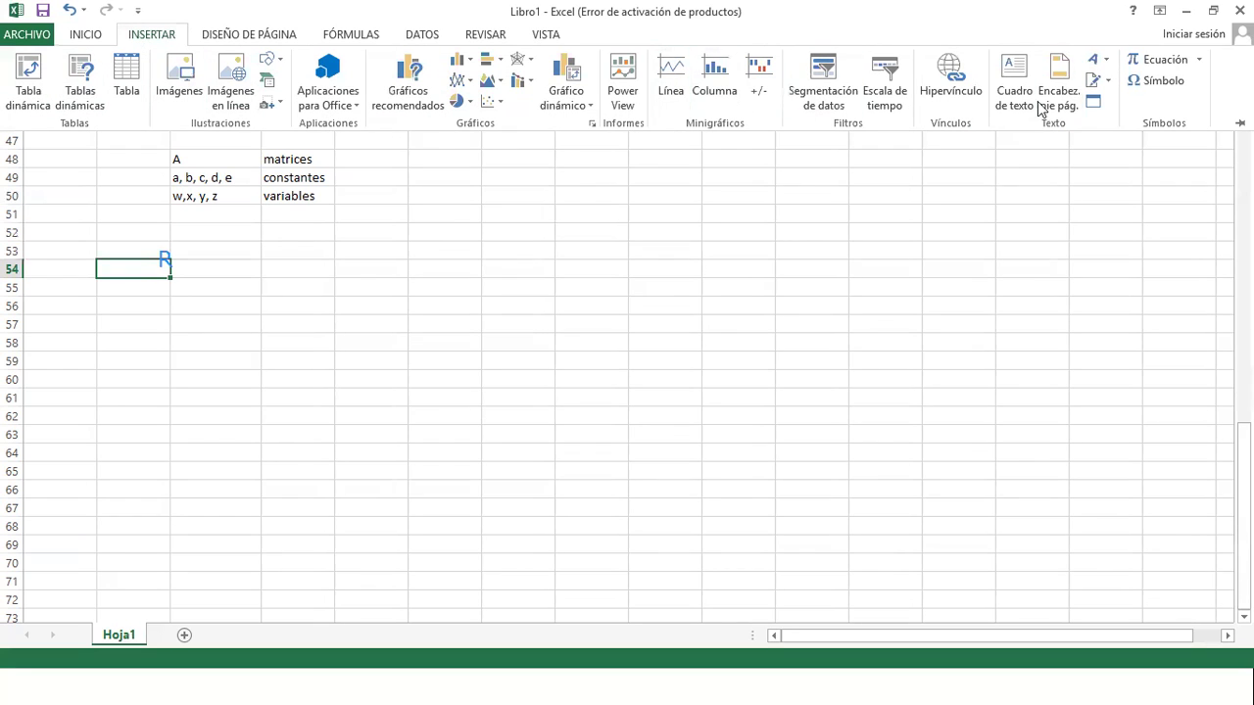
click(1161, 61)
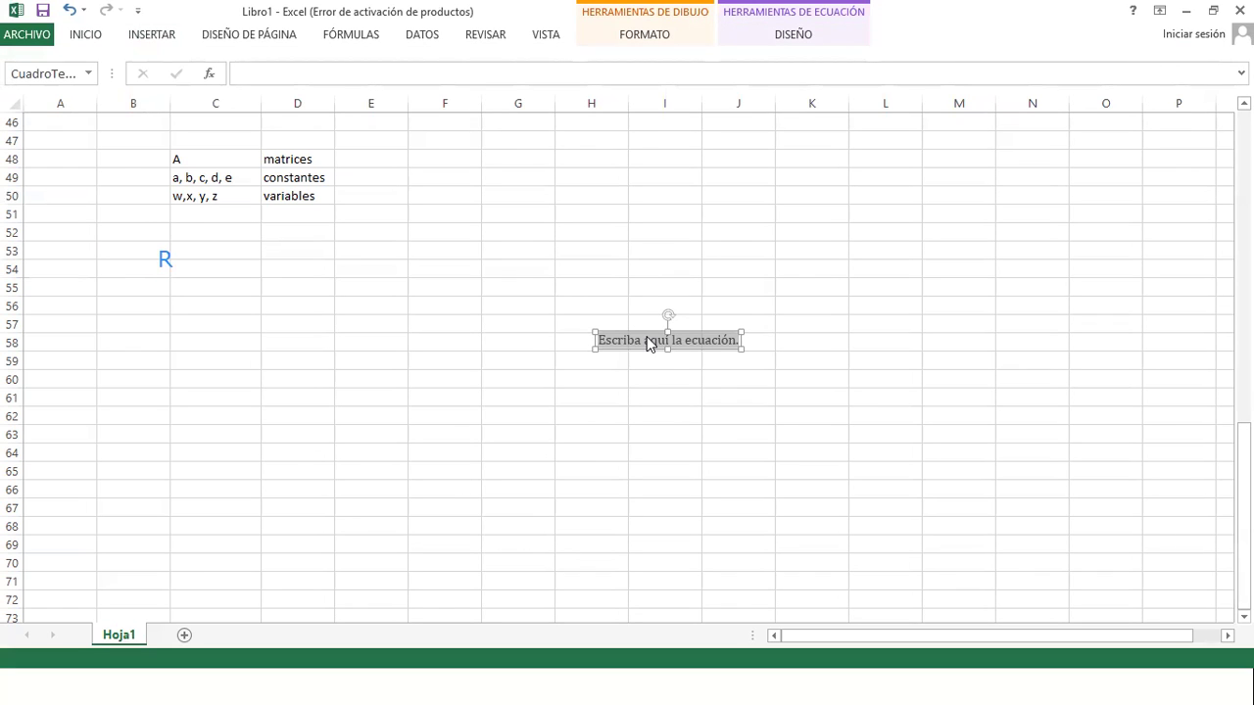
text(r)
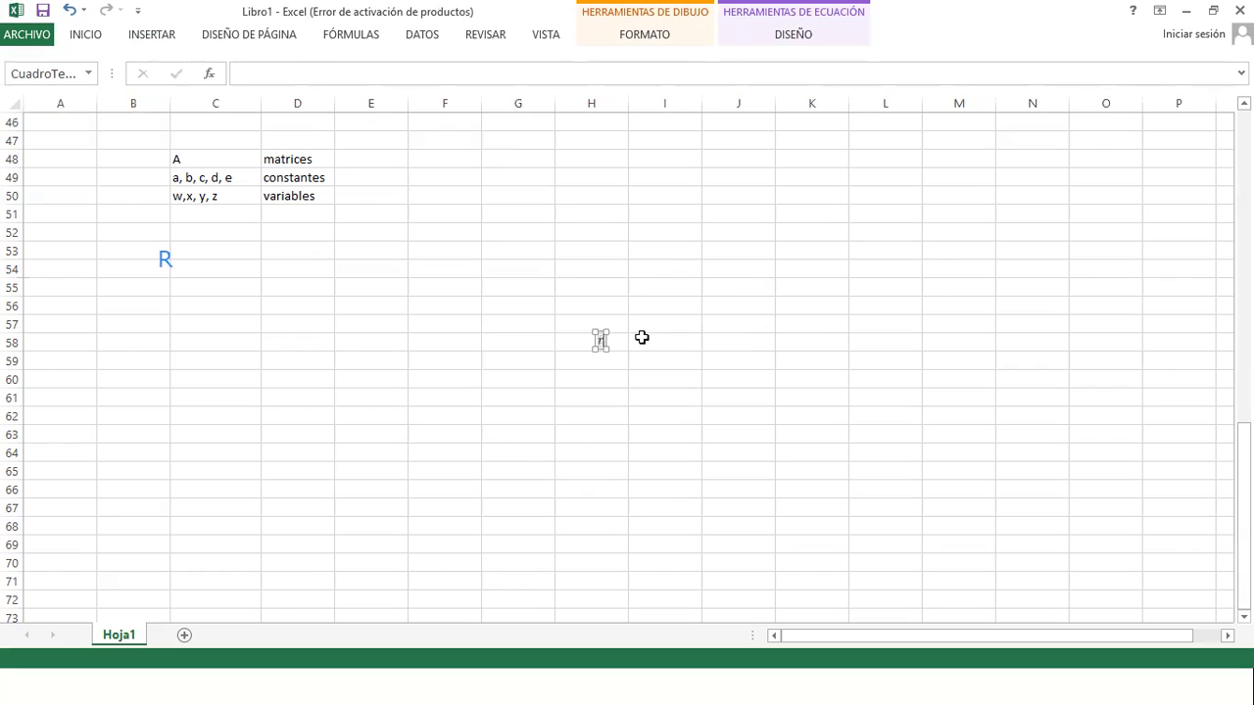
key(BackSpace)
text(R)
- Look through the available commands for a way to add a superscript to the R equation
click(604, 341)
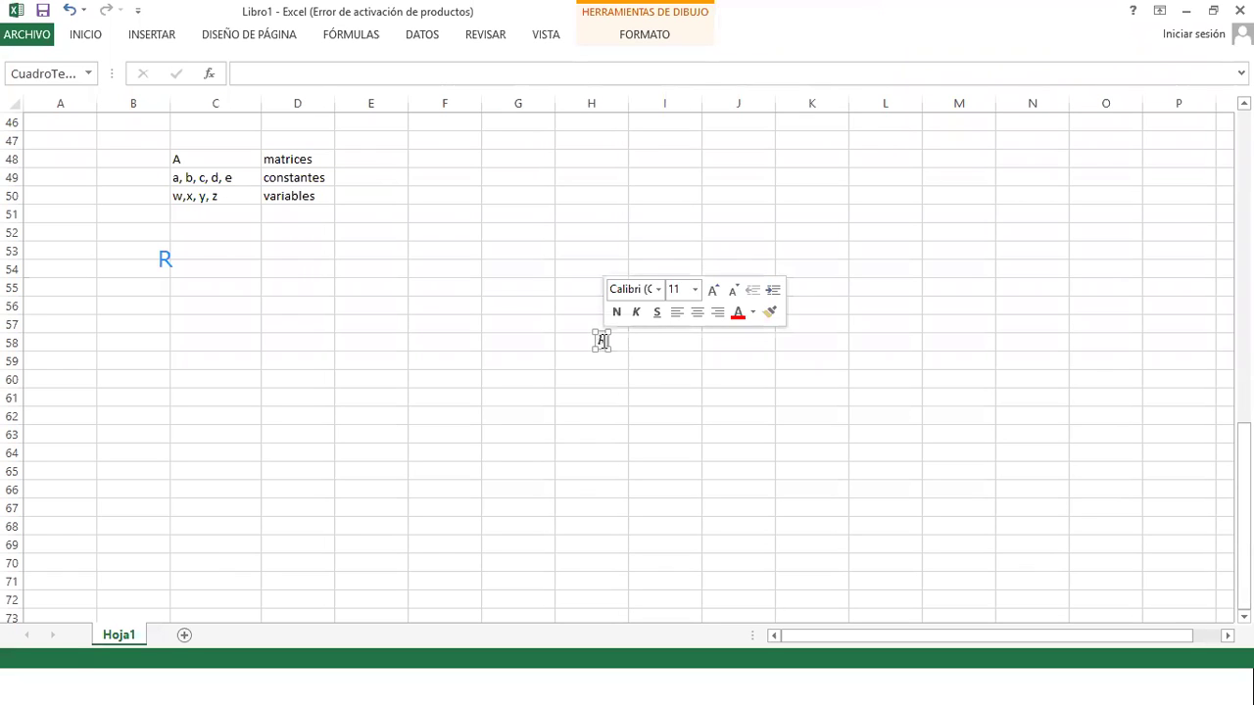
click(601, 341)
click(610, 342)
click(604, 342)
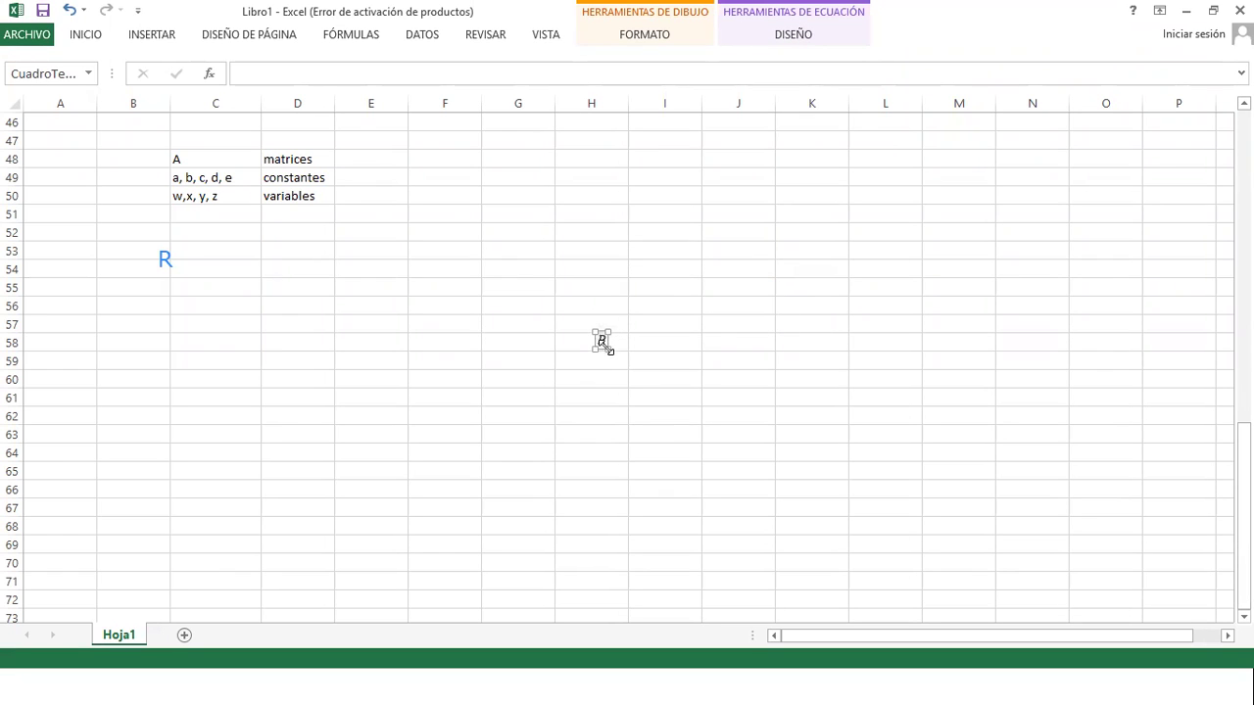
click(540, 39)
click(623, 37)
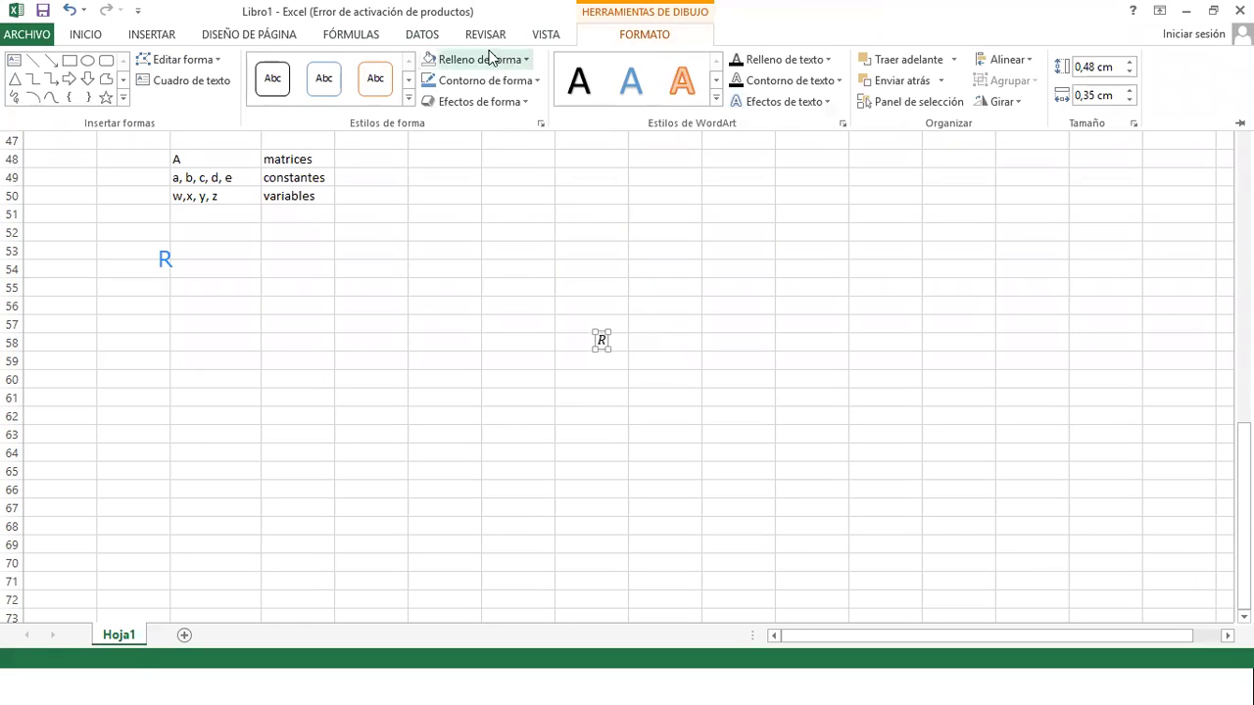
click(427, 37)
click(488, 38)
click(547, 37)
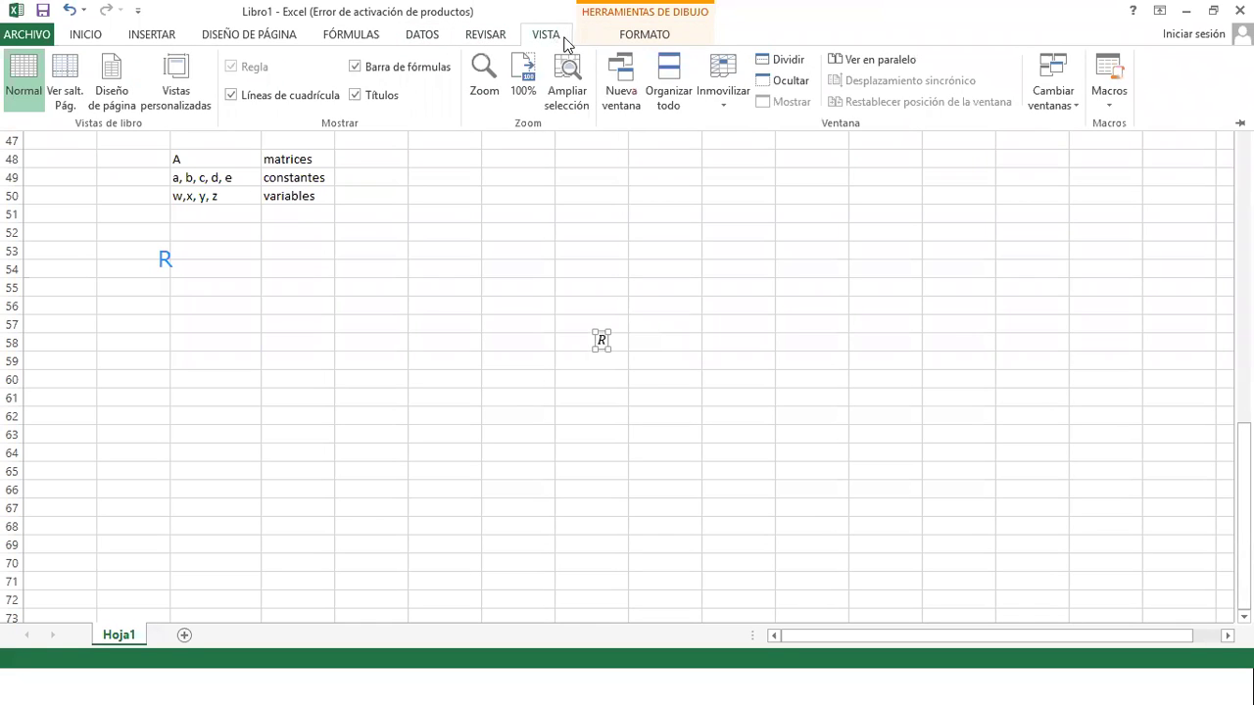
click(559, 37)
click(647, 39)
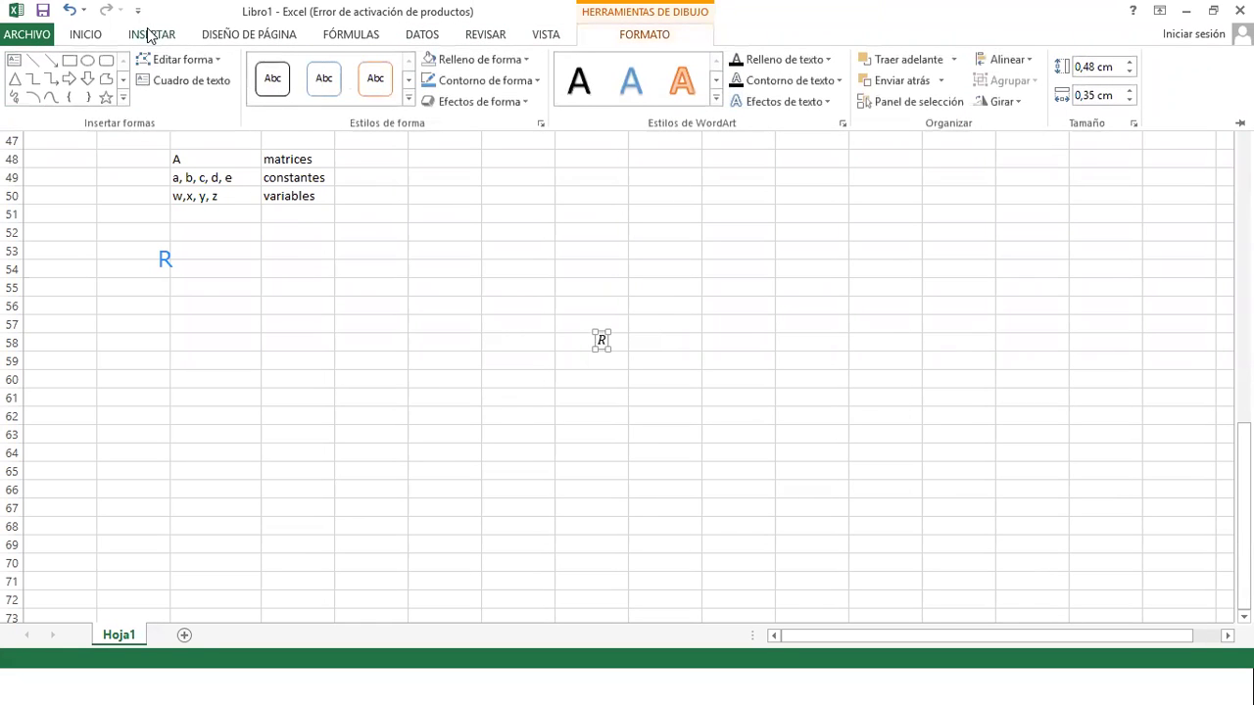
click(149, 36)
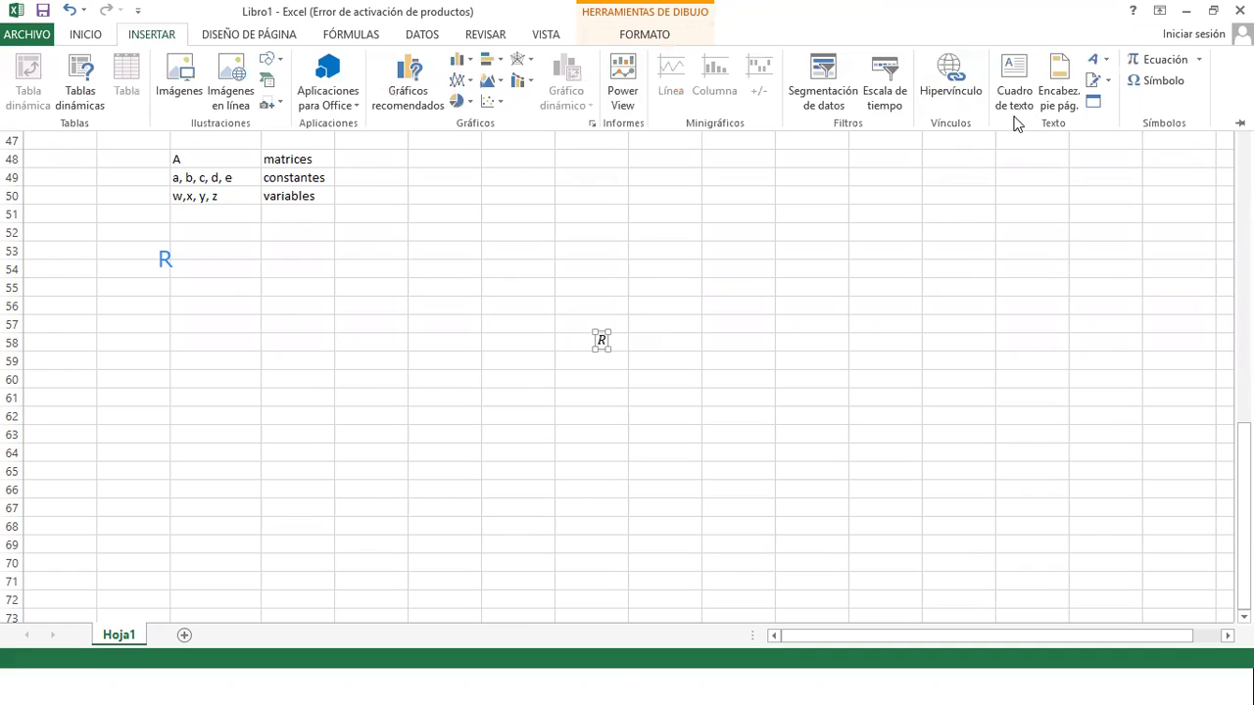
click(1157, 60)
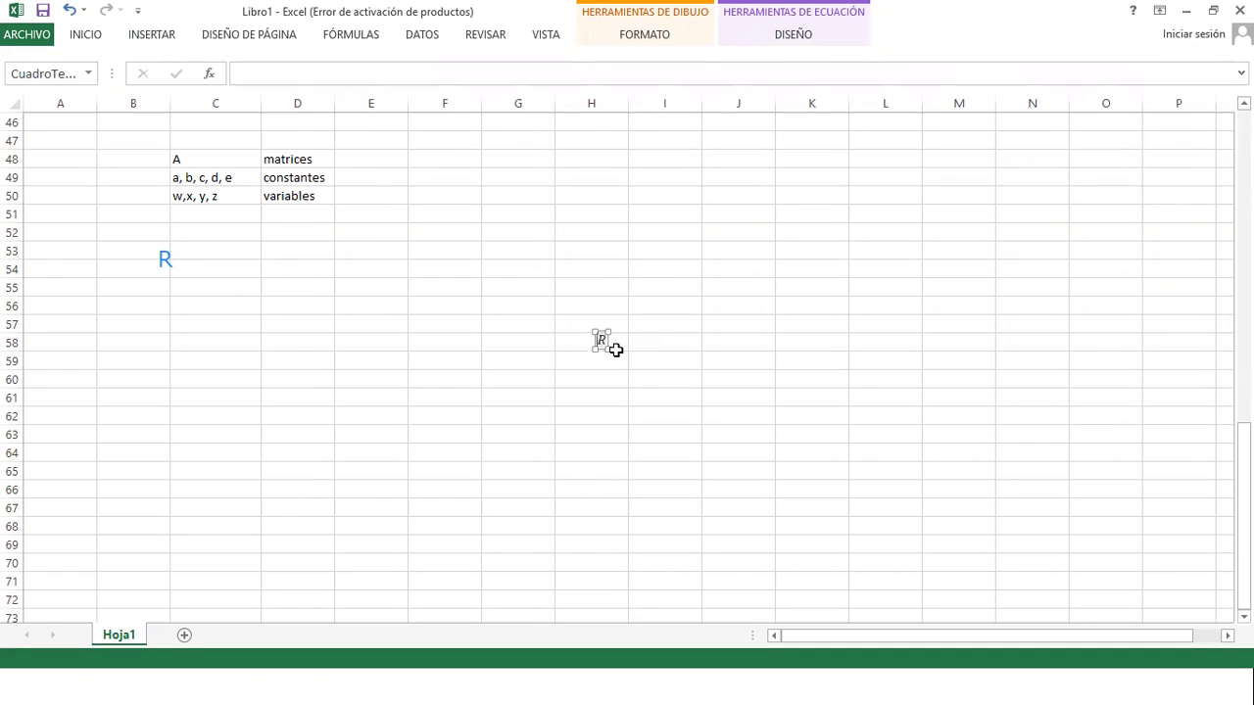
- Widen the equation's text box and select the R inside it
drag(606, 349, 636, 351)
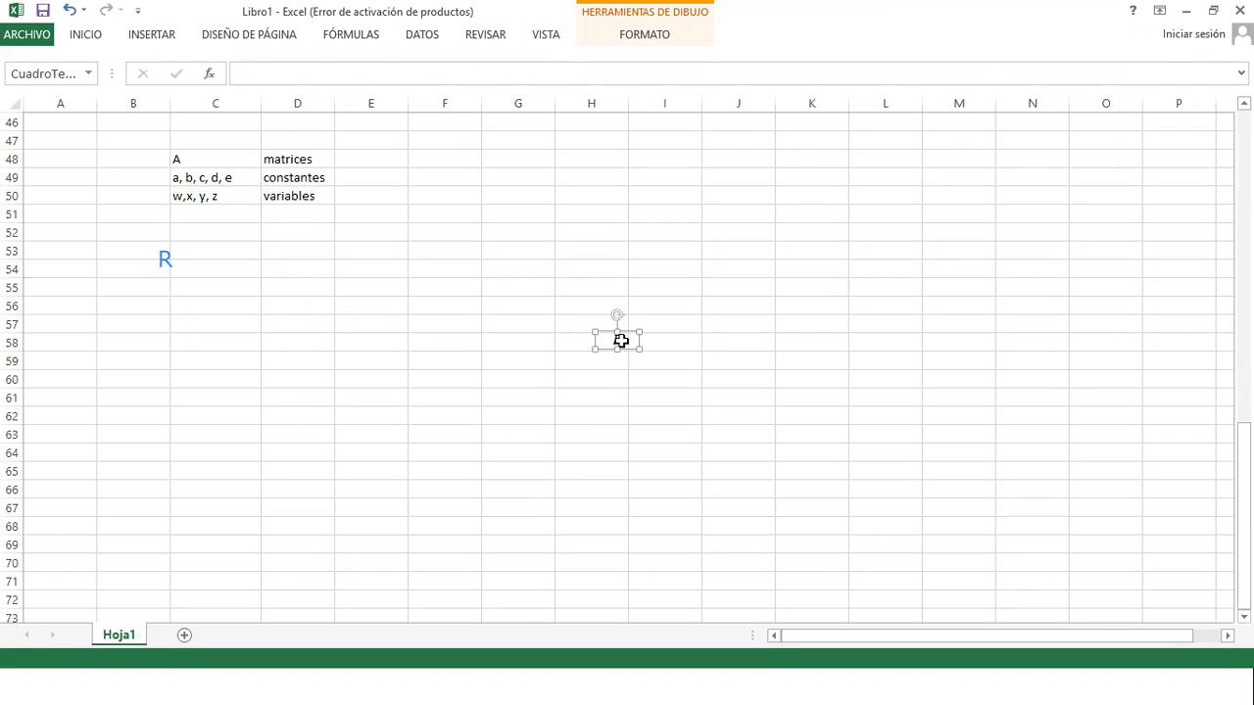
click(620, 340)
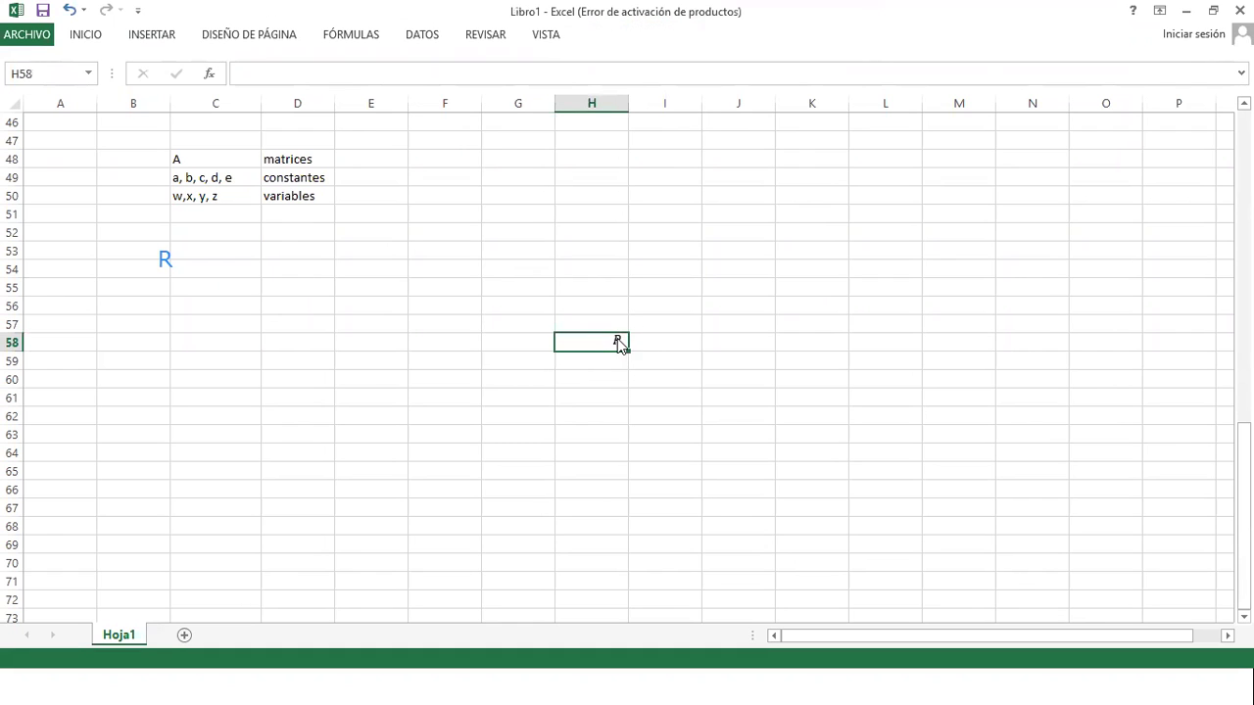
double_click(618, 341)
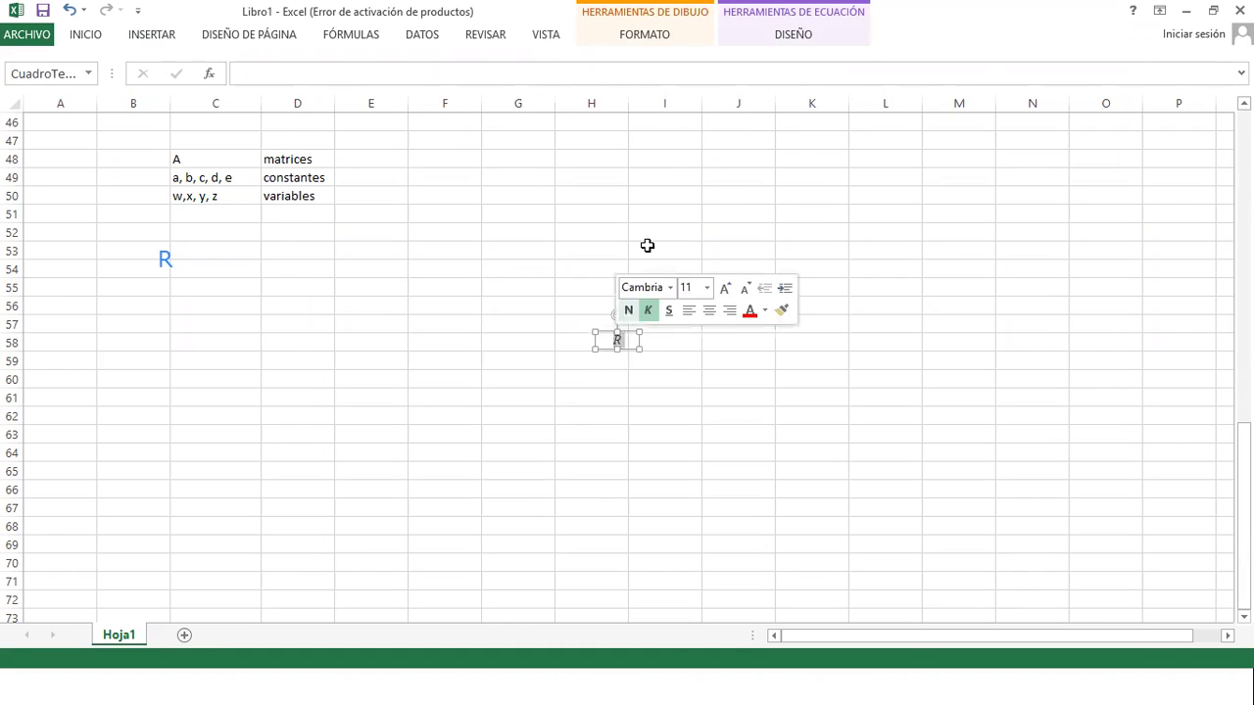
- Add a superscript structure after the R in the equation, with base r and exponent 2
double_click(793, 35)
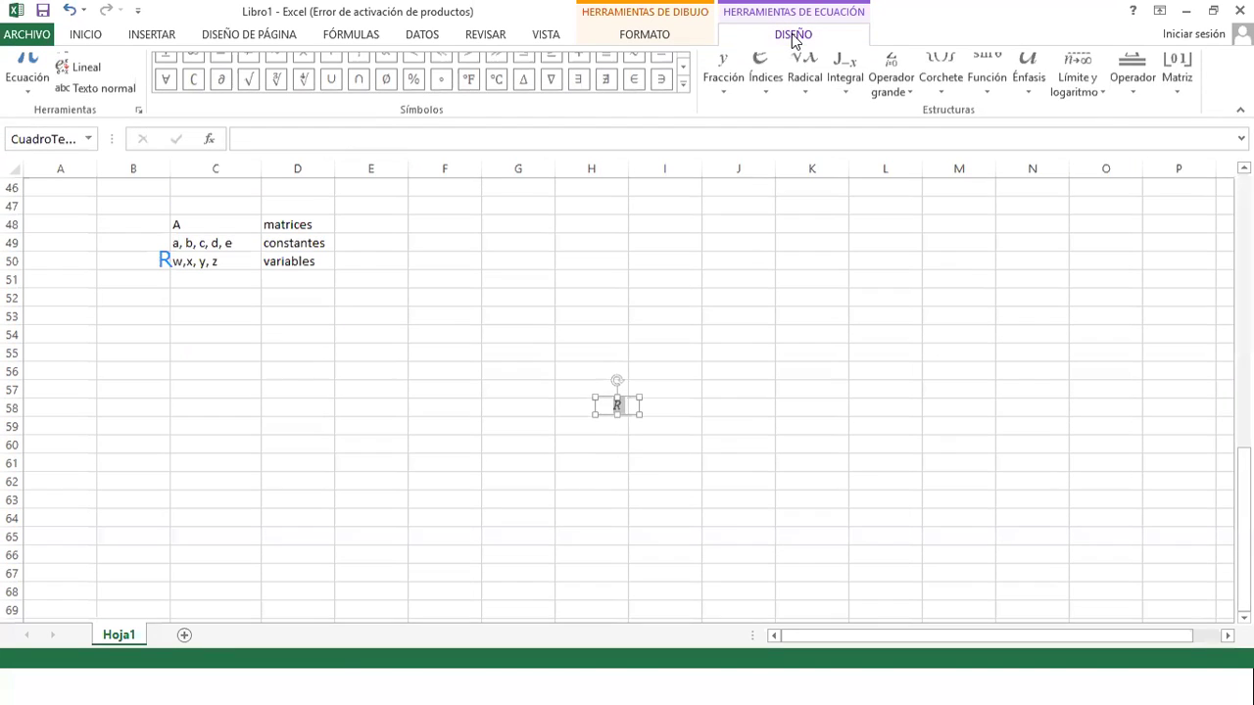
click(617, 419)
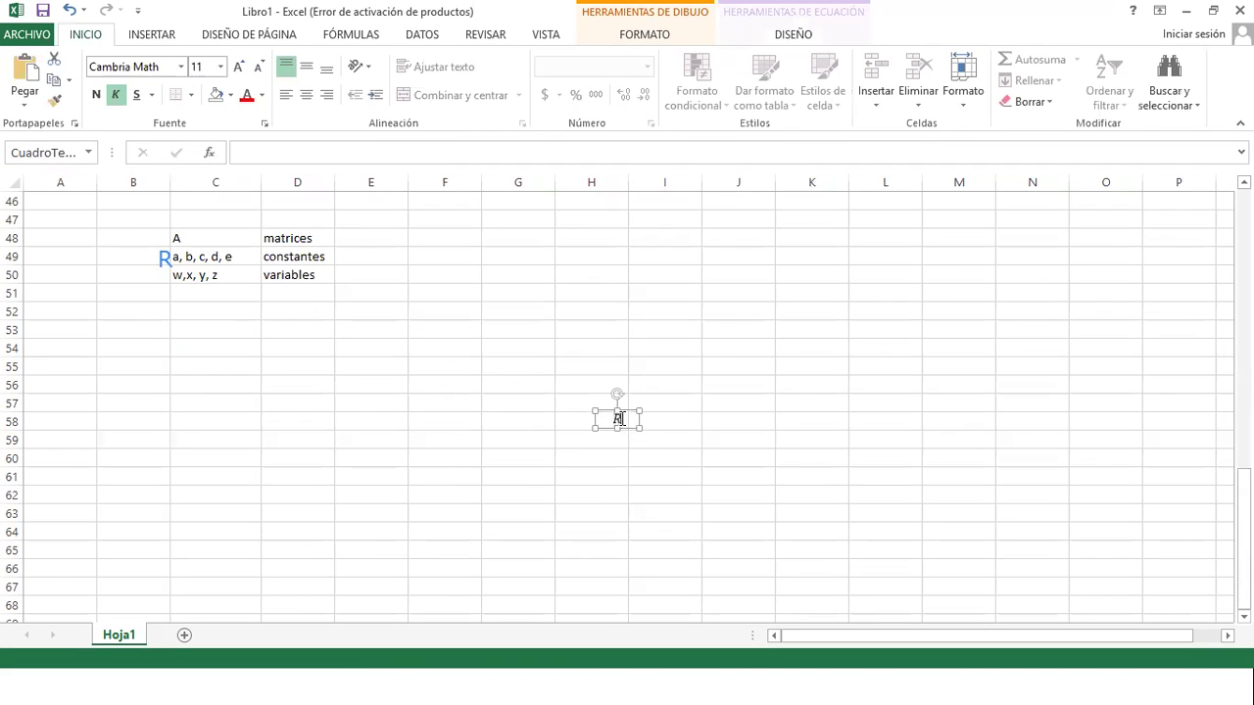
click(813, 34)
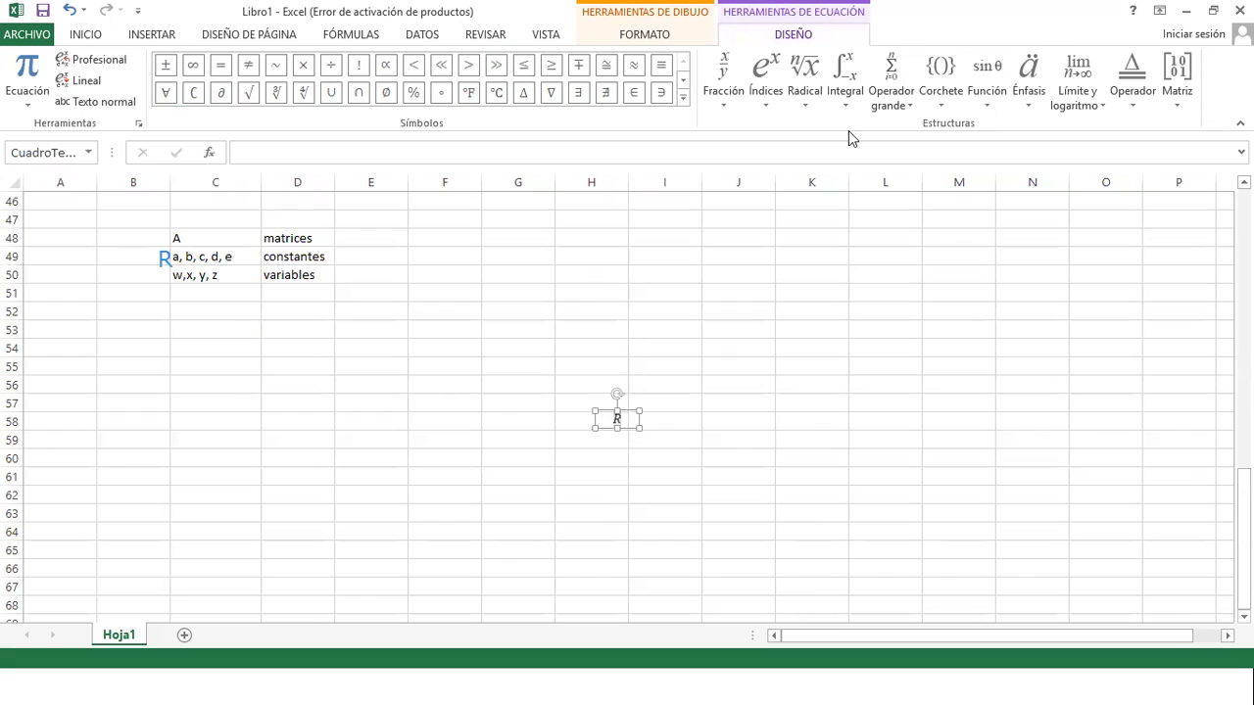
click(765, 78)
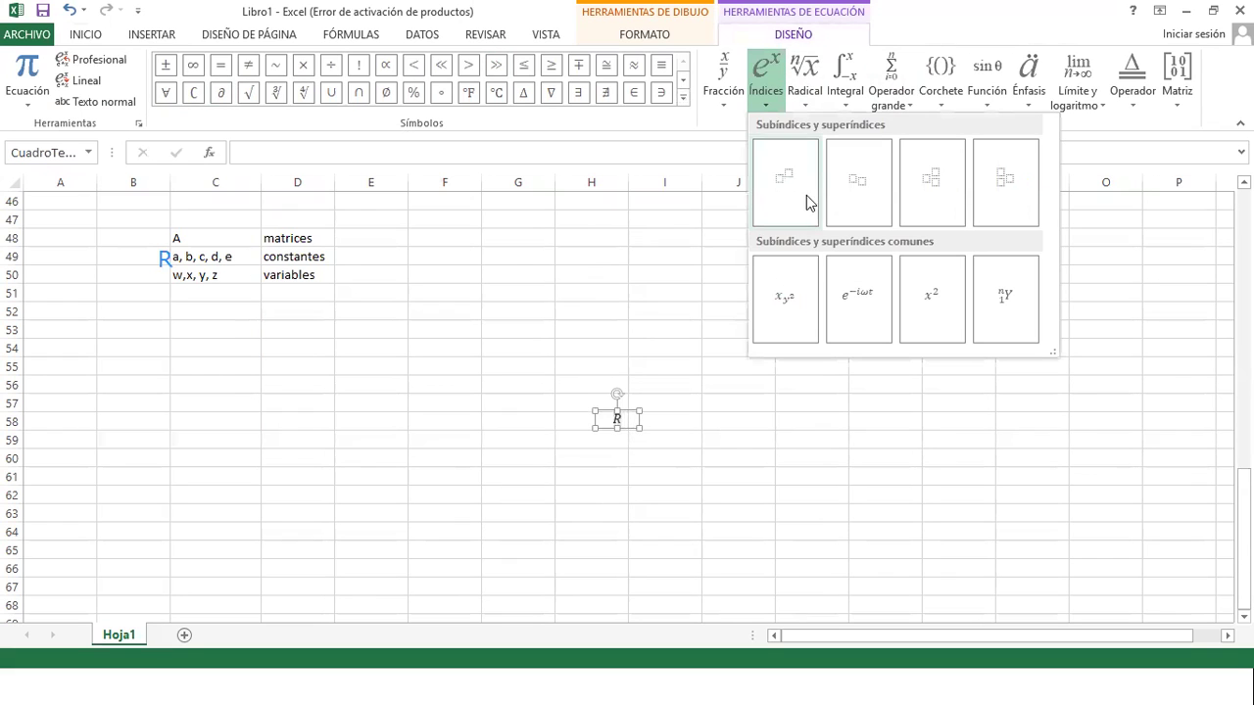
click(773, 179)
click(631, 417)
text(2)
text(r)
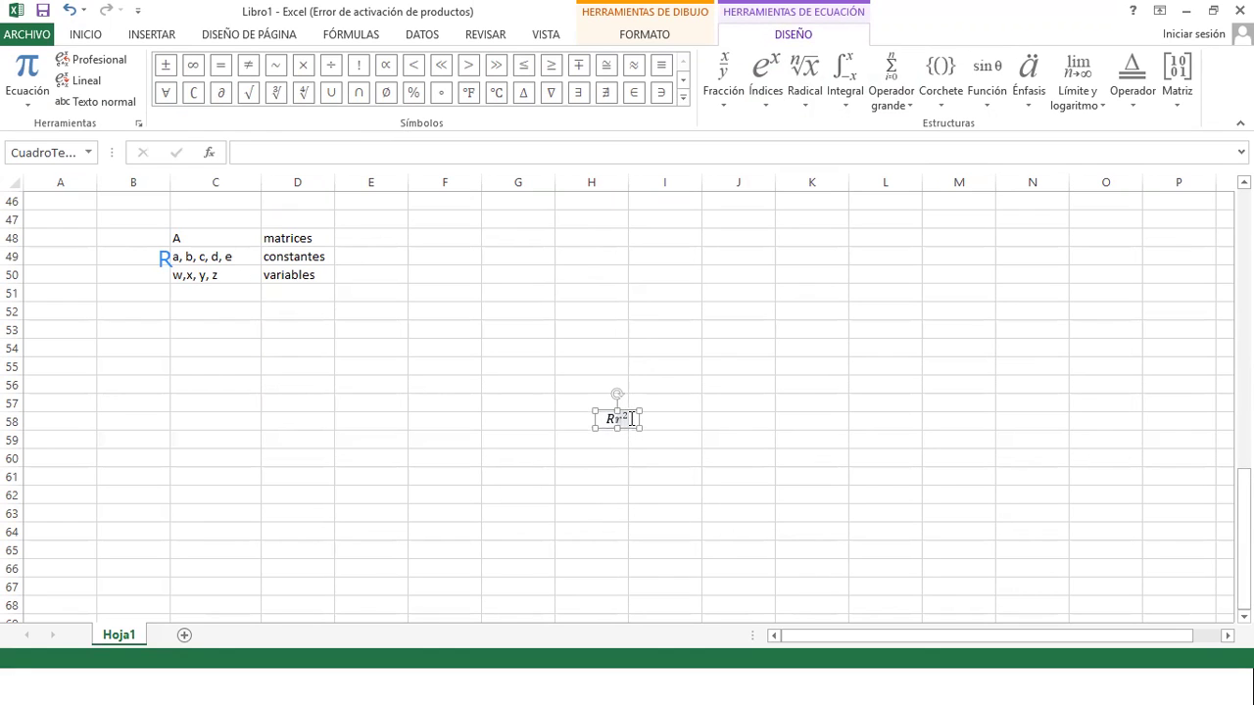
- Correct the equation to read R², with a capital R as the base and no extra R
key(BackSpace)
text(ER)
key(BackSpace)
key(BackSpace)
text(R)
key(Delete)
- Move the R² equation to cell C52 and remove the blue R annotation
drag(613, 415, 188, 309)
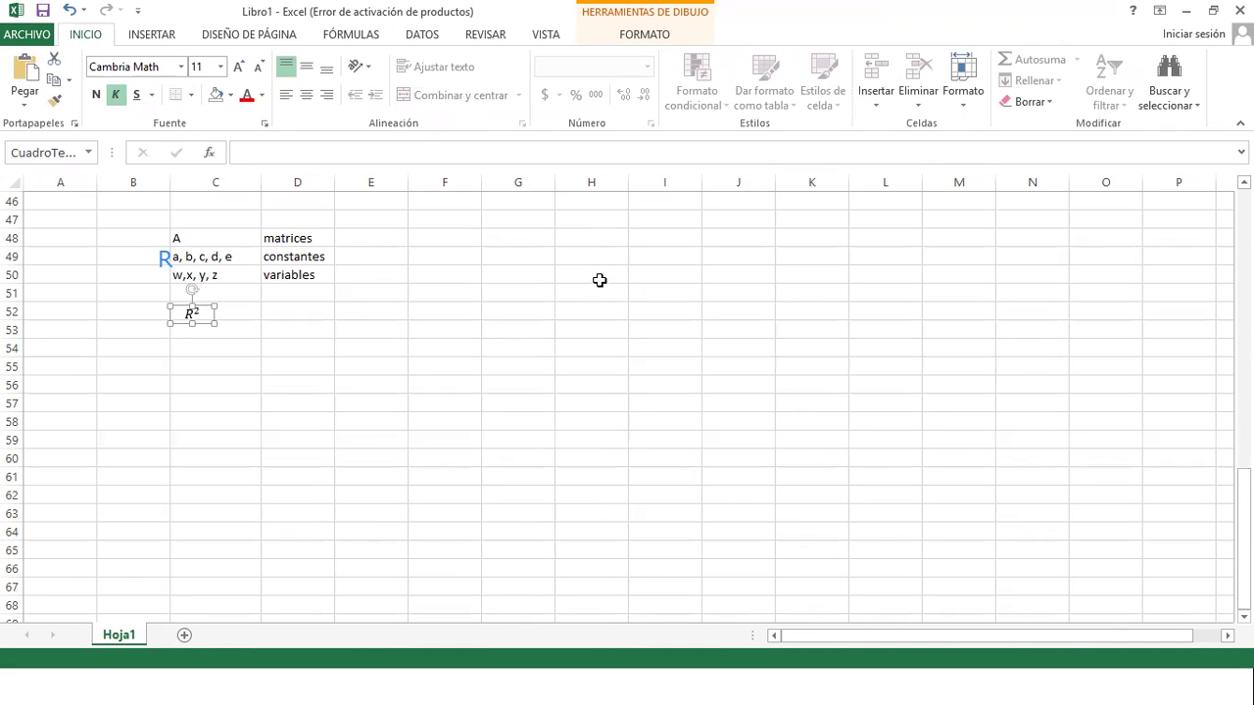
click(153, 254)
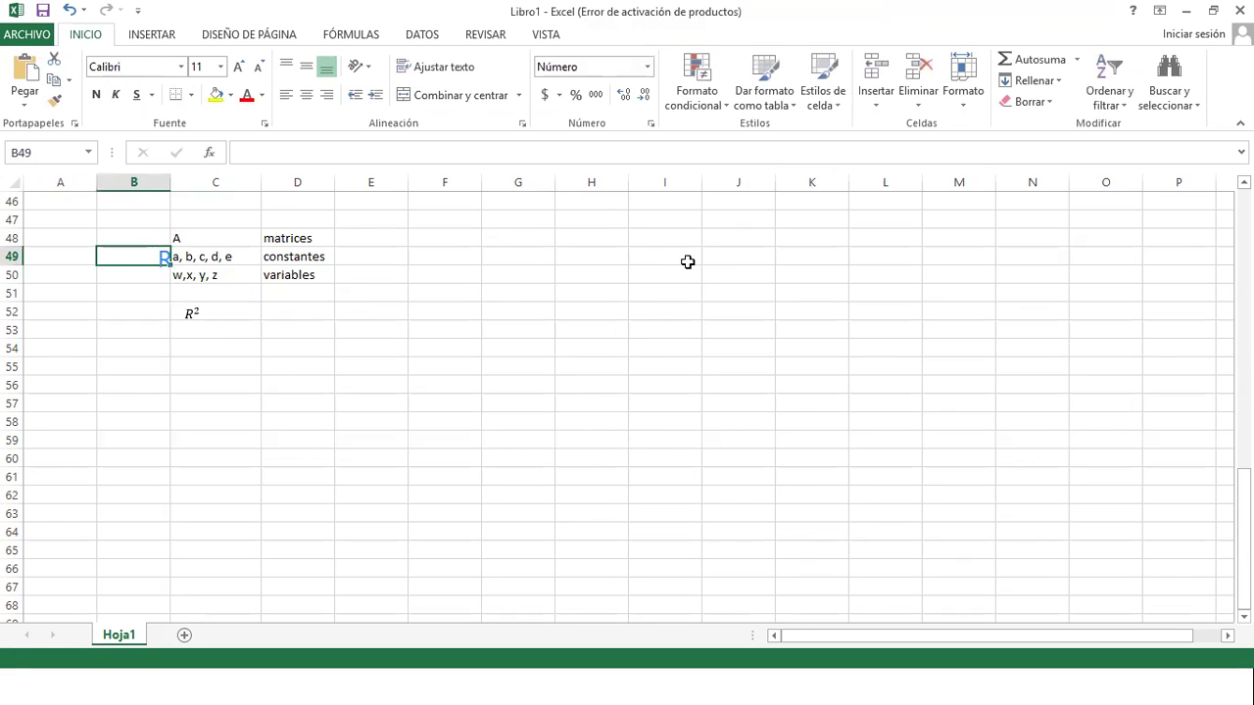
key(alt+Tab)
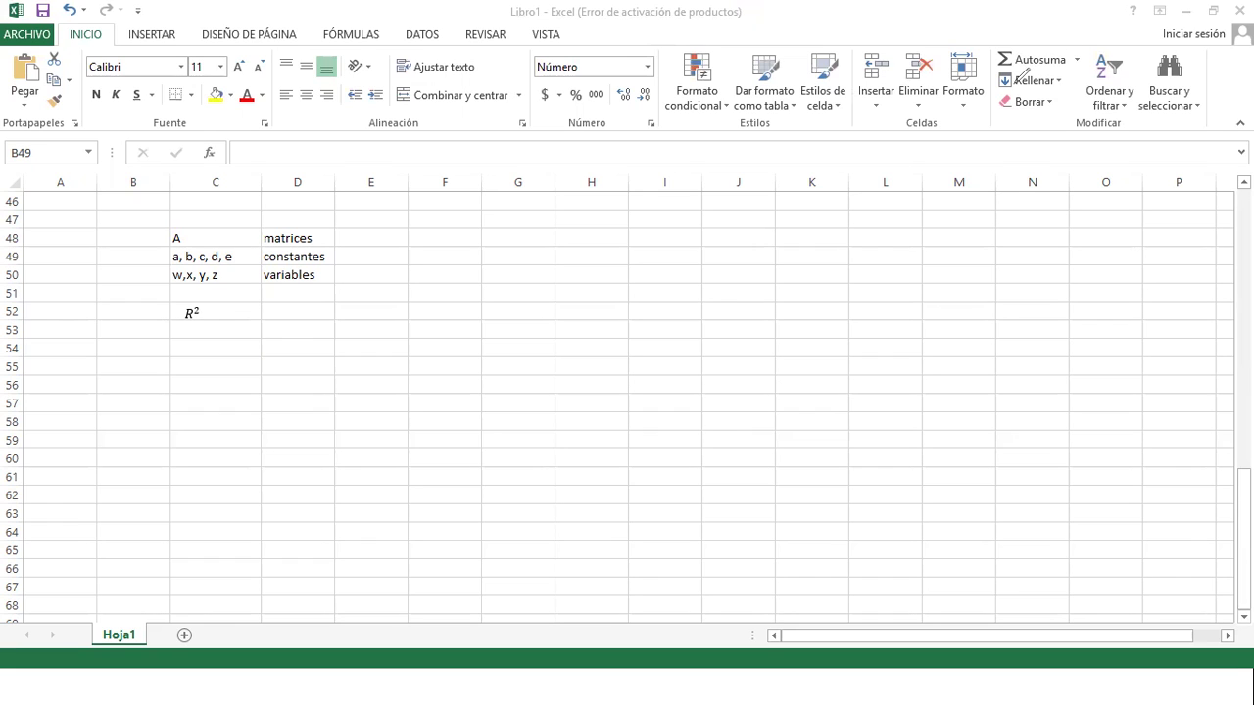
- Move the R² equation up into cell C51, directly under the variables row
click(215, 314)
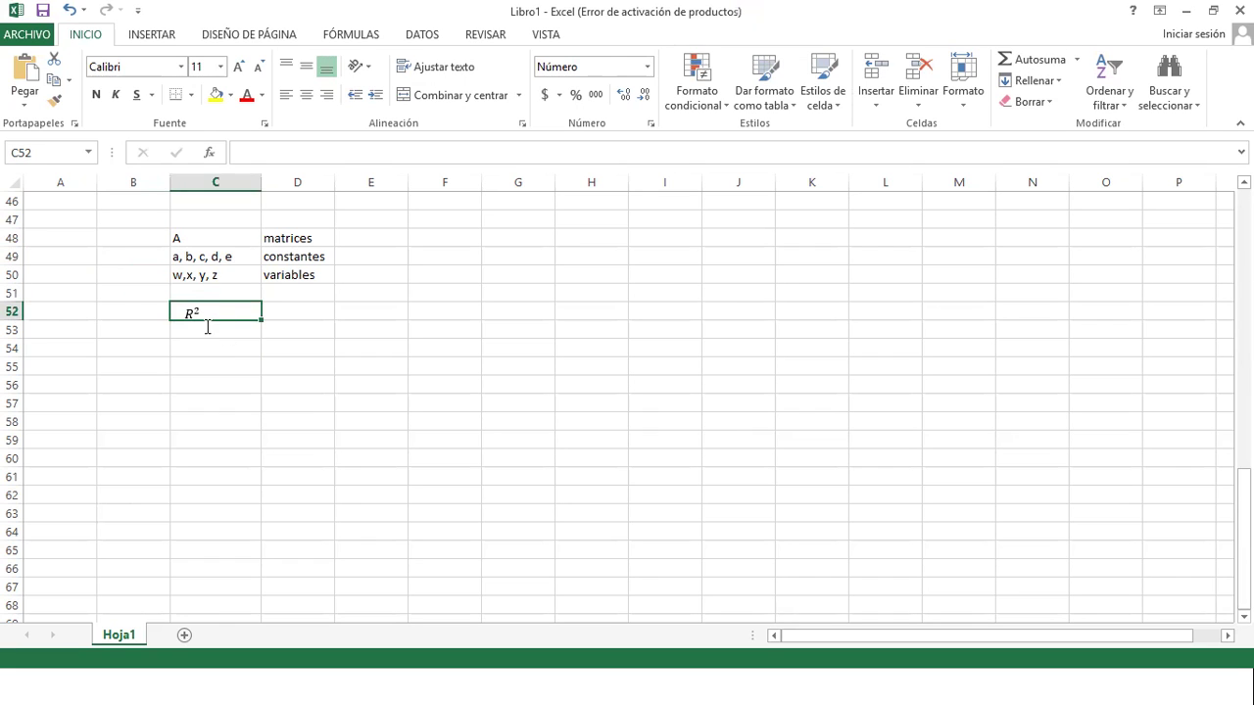
click(186, 312)
drag(186, 311, 179, 286)
- Enter "Espacios vectoriales" in cell D51 as the description of the R² symbol
click(267, 297)
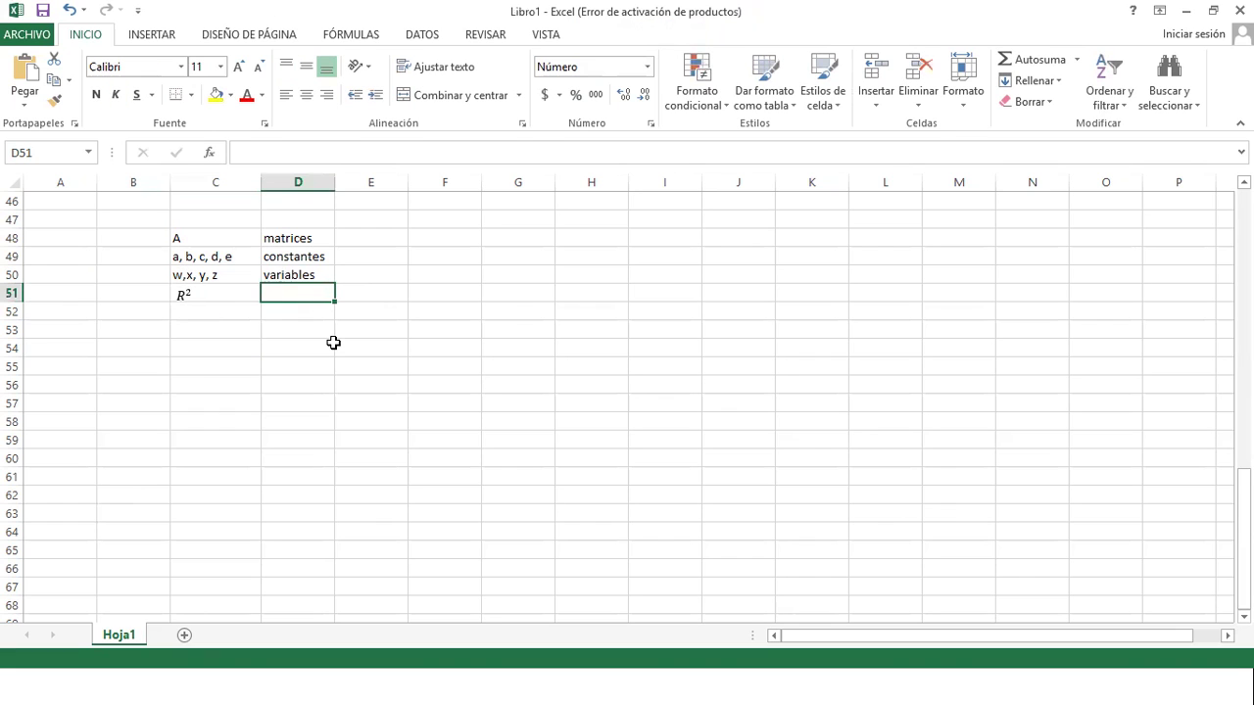
text(Espaci)
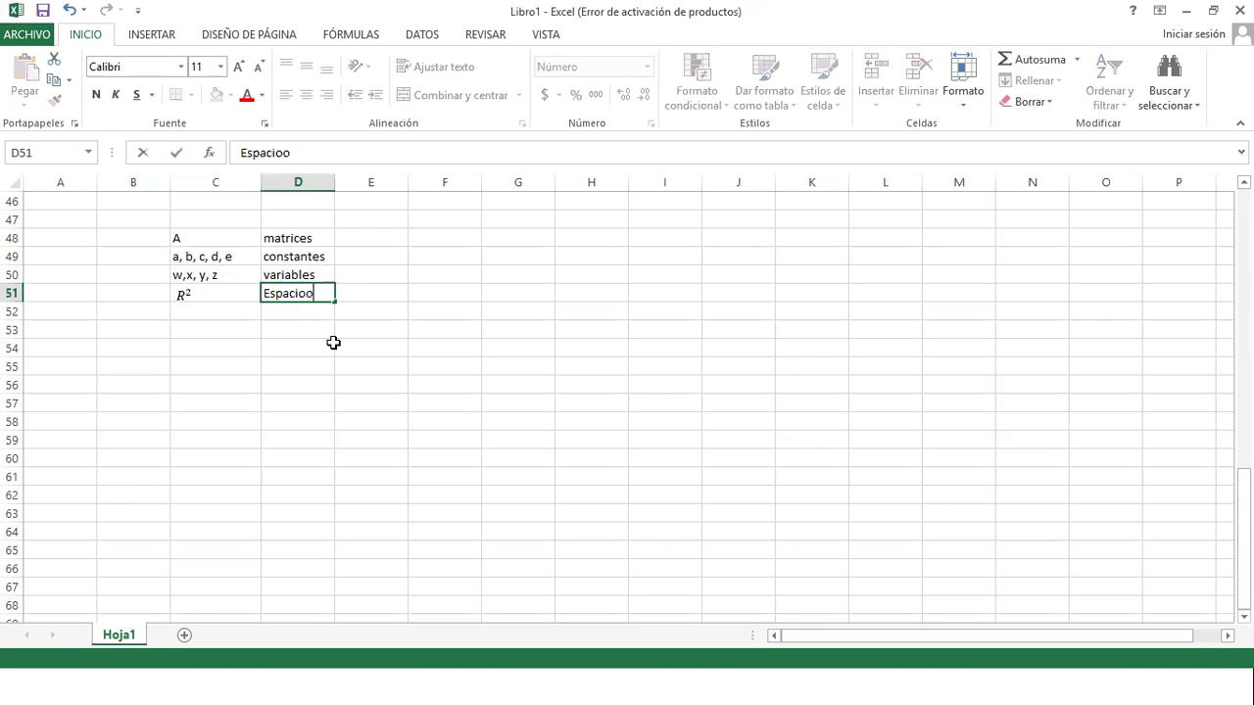
text(os vectoriales)
key(Return)
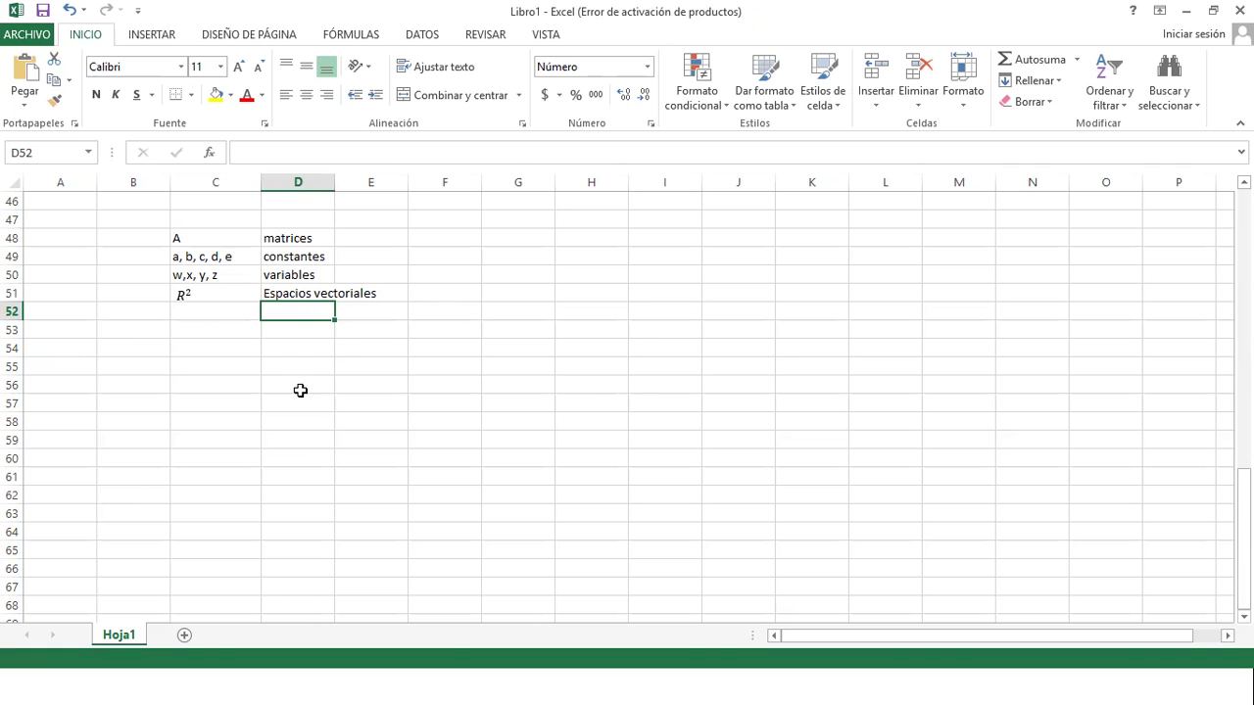
- Switch to the PowerPoint slide on Producto escalar to review its vector notation, and return to the Excel workbook
key(alt+Tab)
key(alt+Tab)
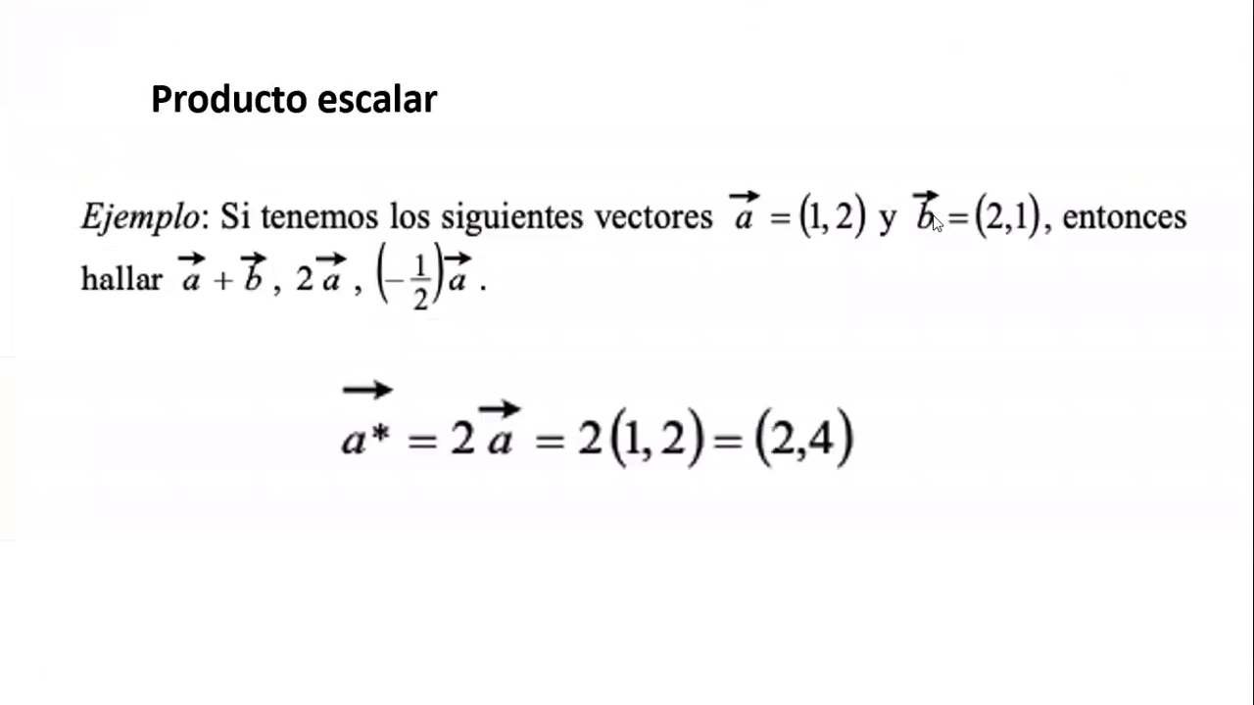
key(alt+Tab)
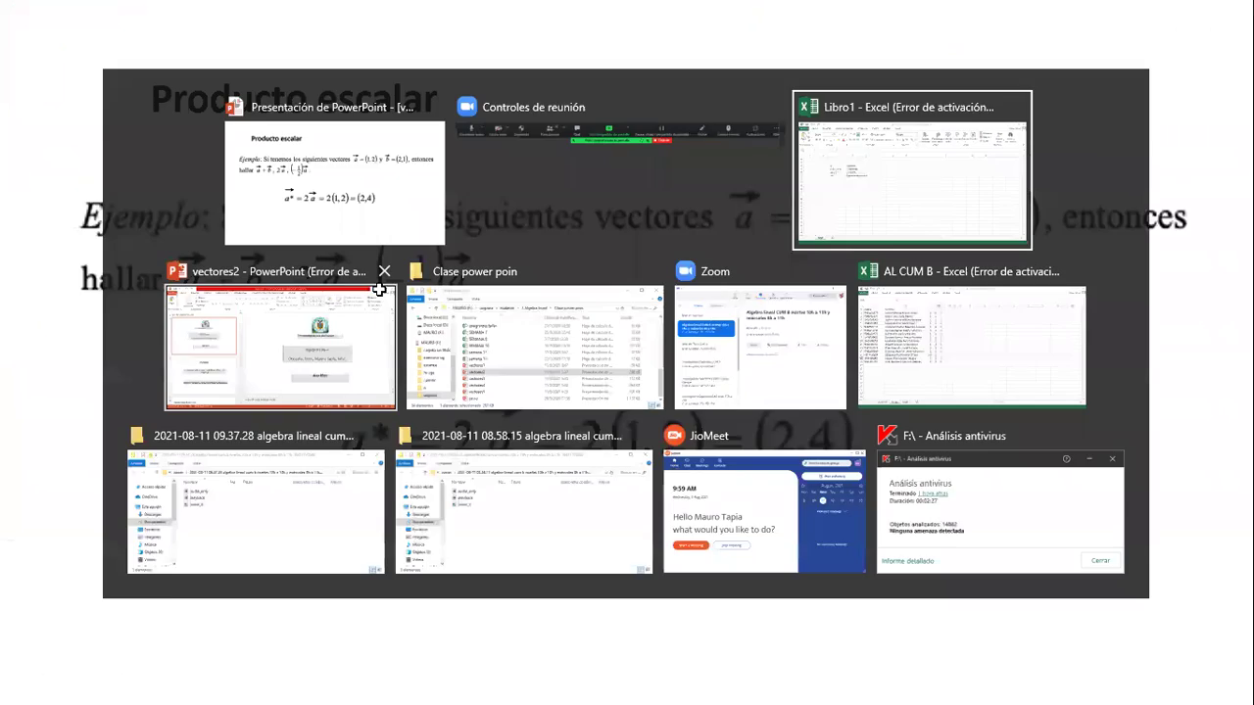
- Enter the symbol a in cell C53, leaving row 52 blank beneath the R² row
click(187, 317)
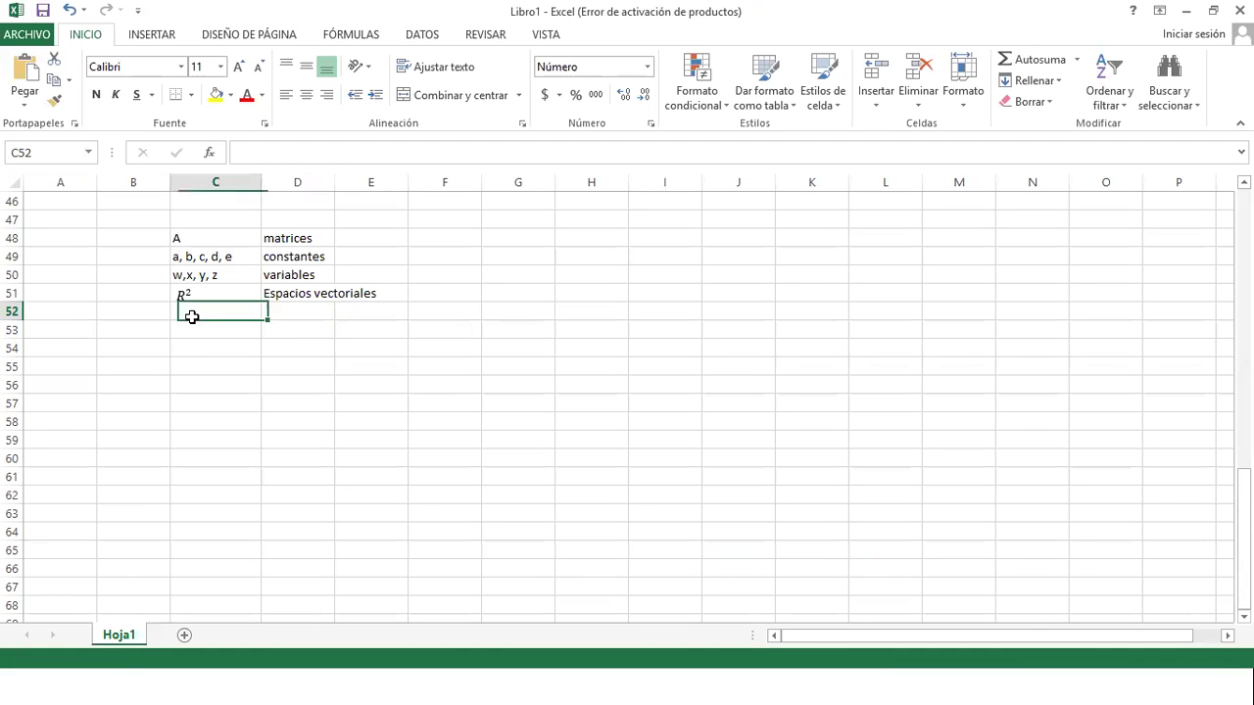
click(203, 332)
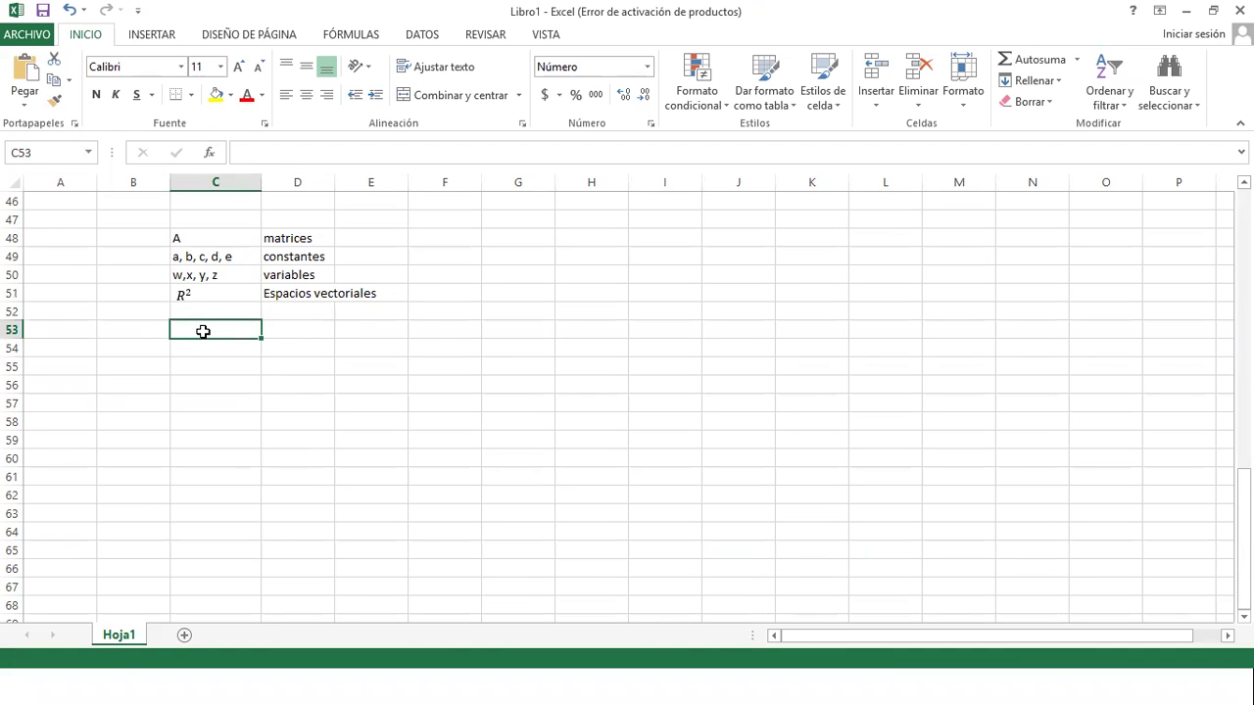
text(a)
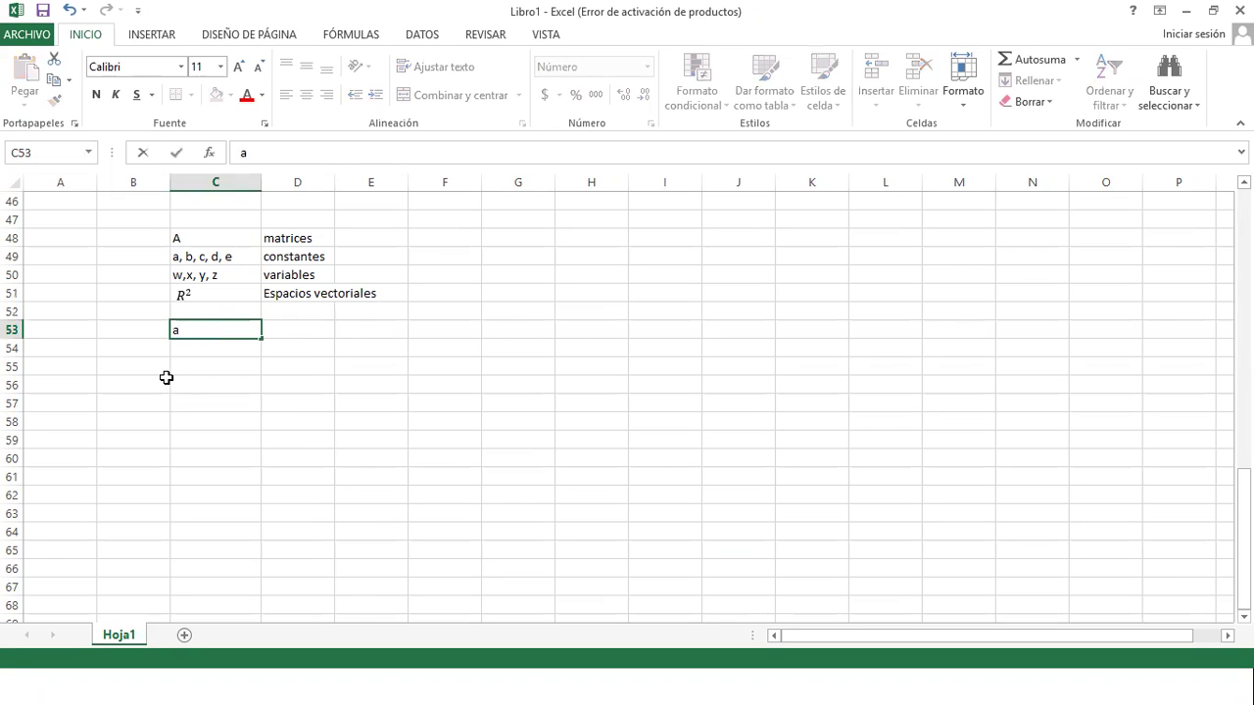
key(Tab)
key(Left)
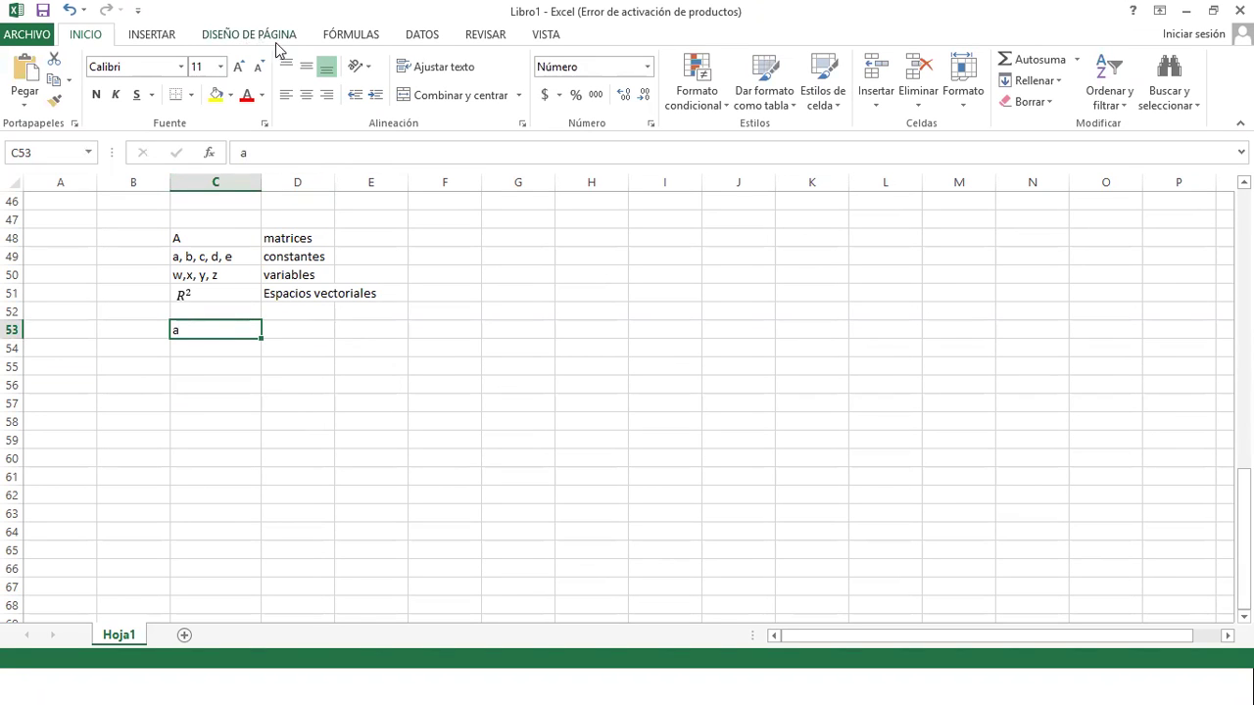
- Draw a short horizontal arrow pointing right above the a in C53 to mark it as a vector
click(157, 35)
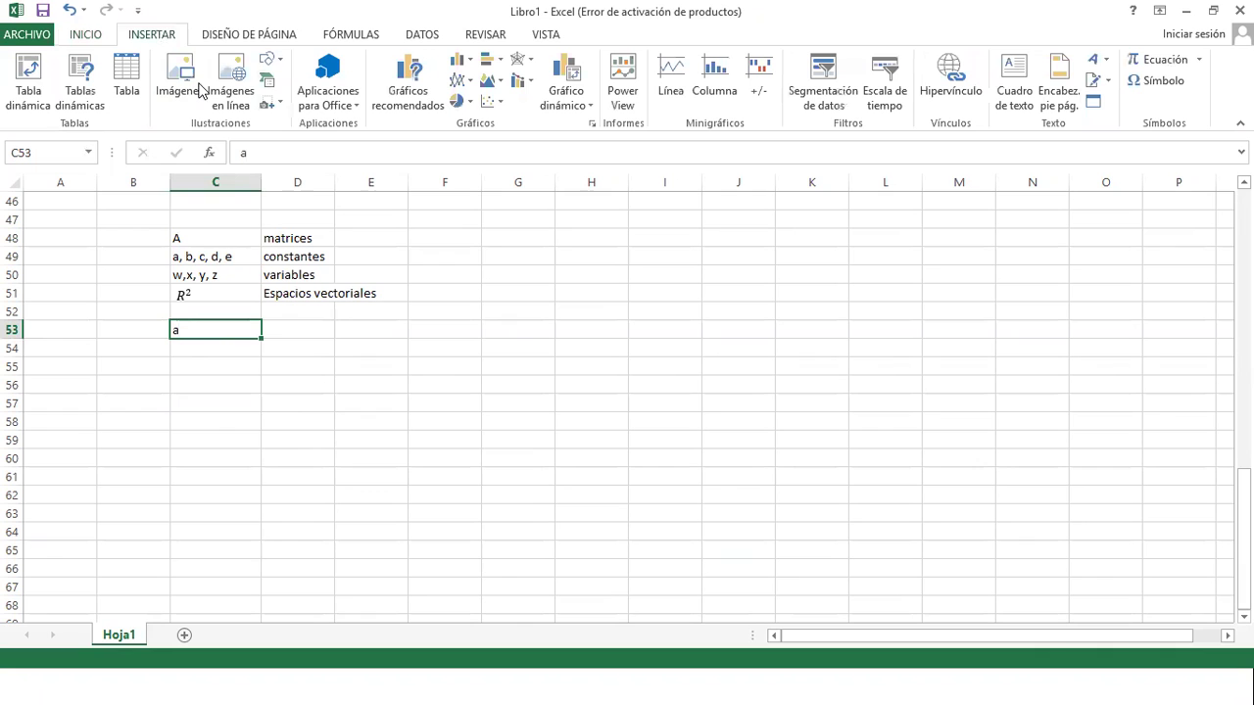
click(270, 65)
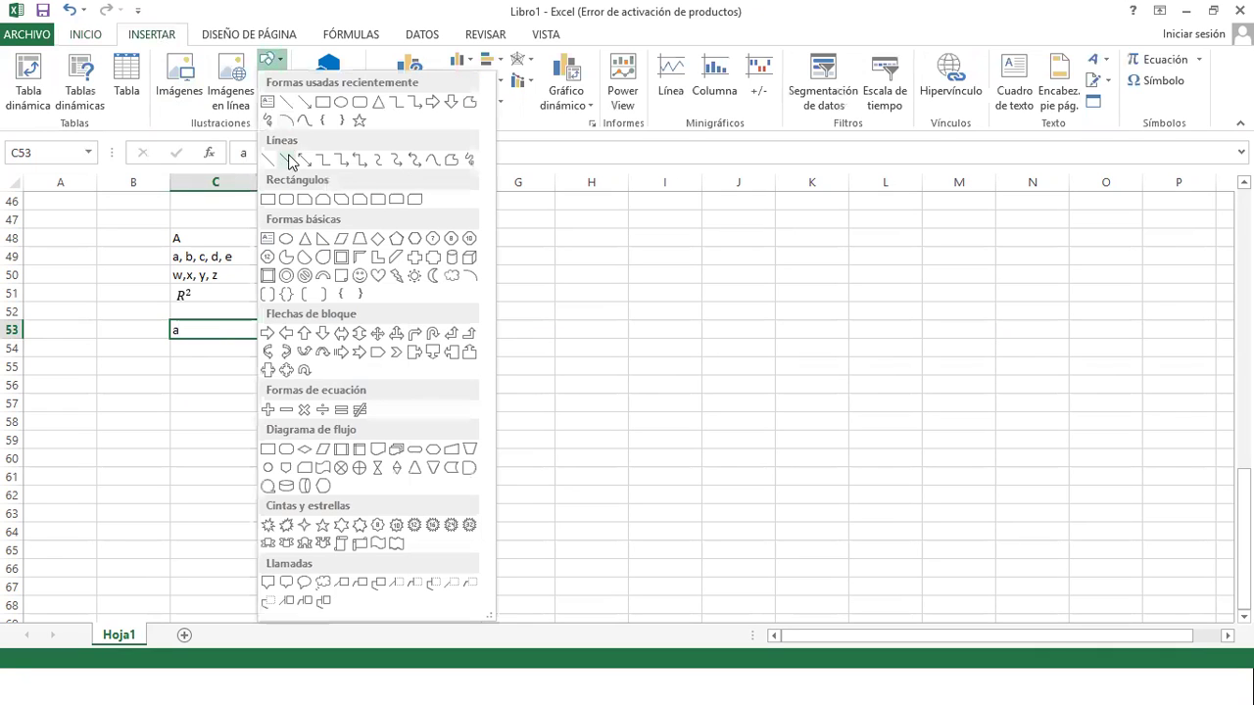
click(293, 101)
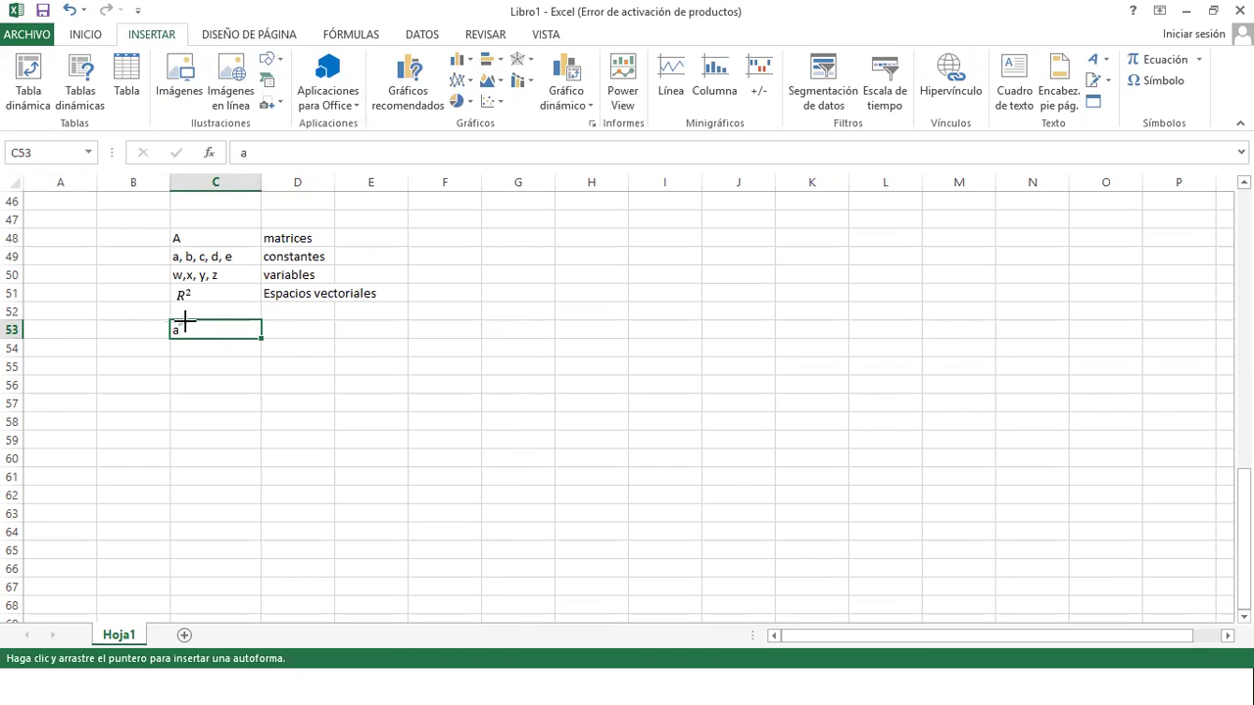
click(185, 319)
click(218, 366)
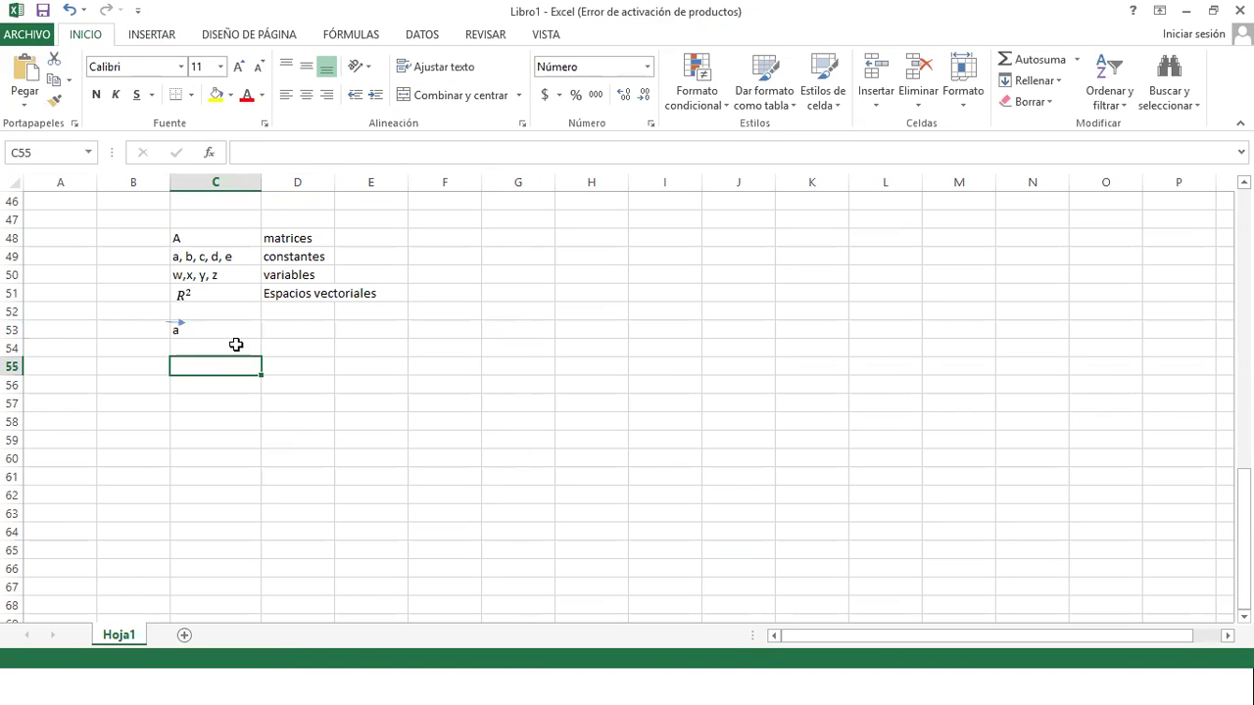
- Enter "Vector" in cell D53 as the description of the a with an arrow
click(283, 336)
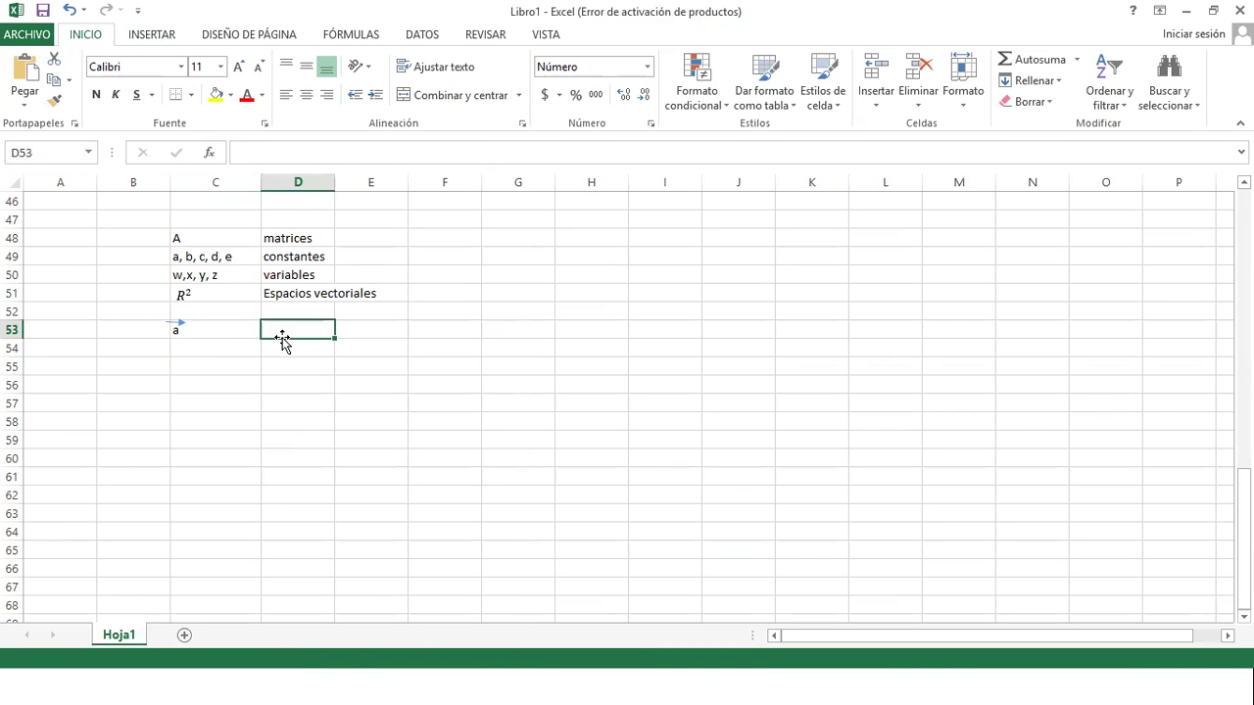
text(Vector)
key(Return)
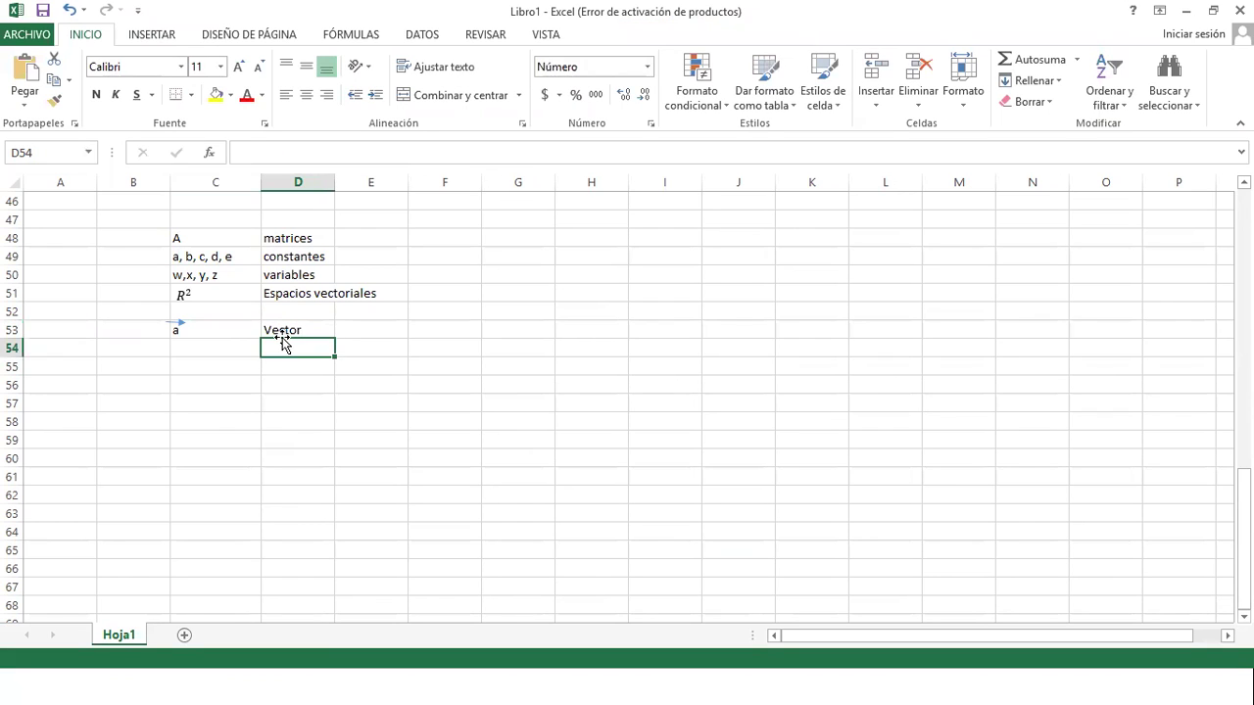
key(Left)
key(Left)
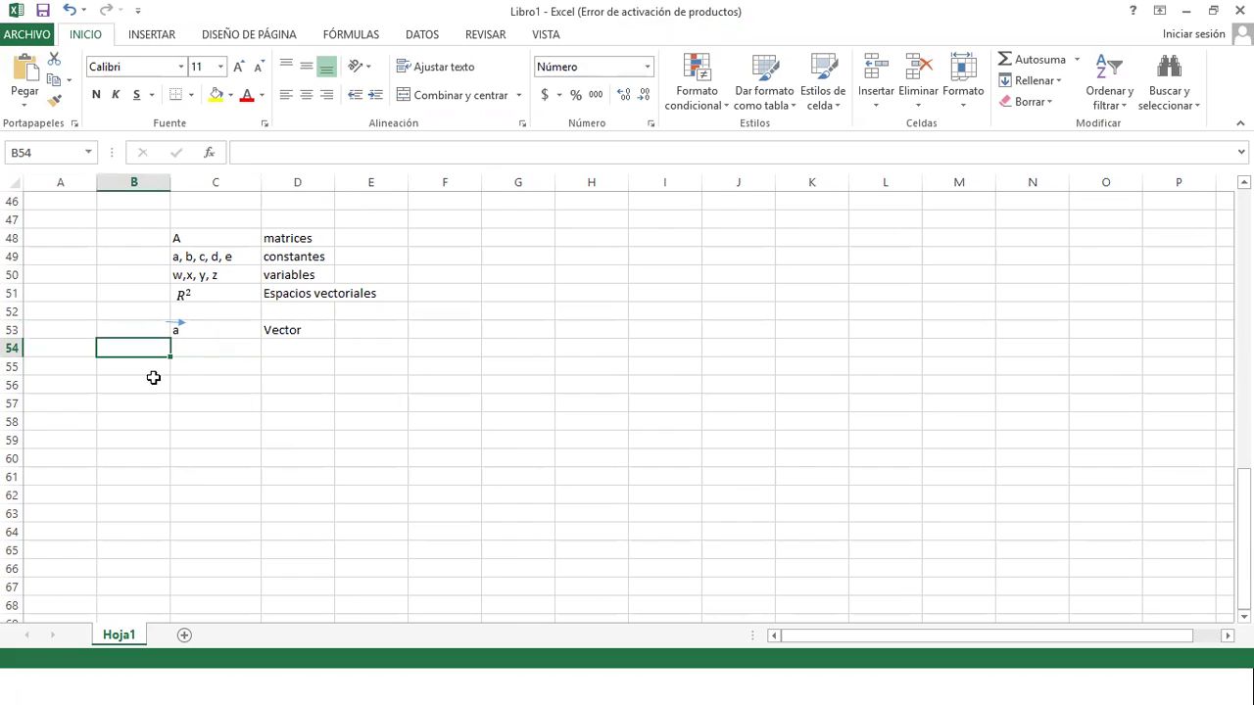
click(173, 331)
click(184, 296)
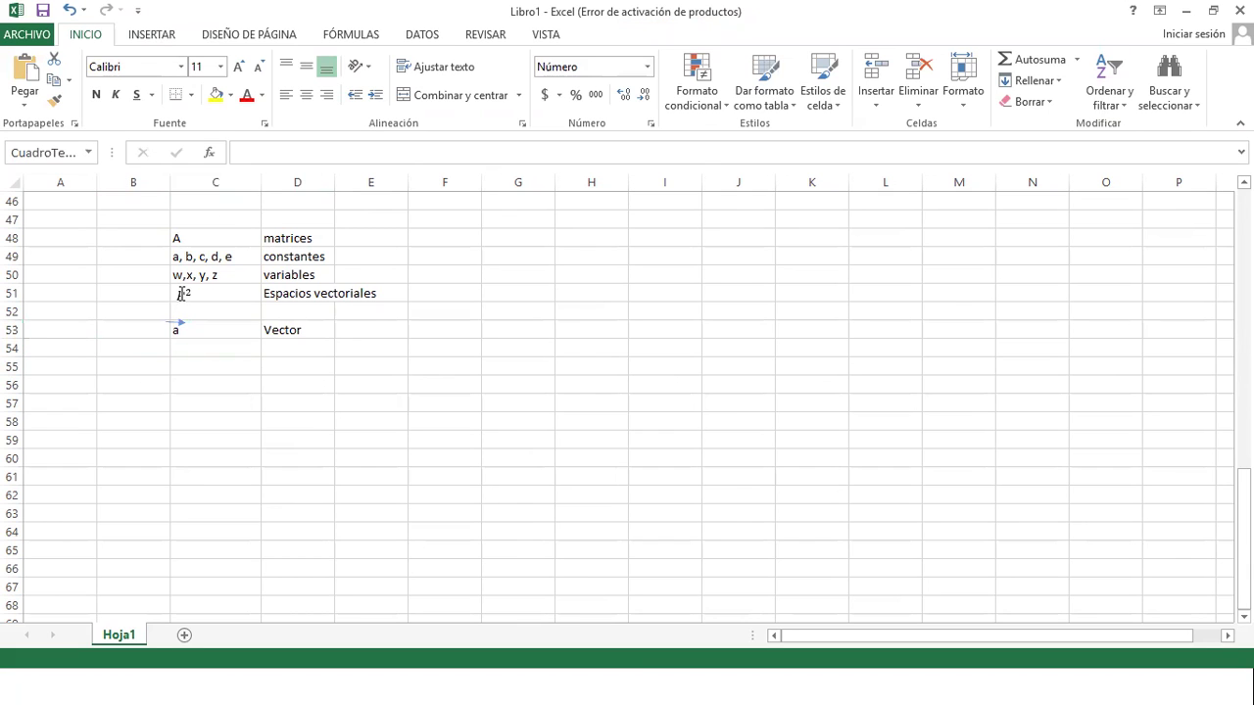
click(215, 331)
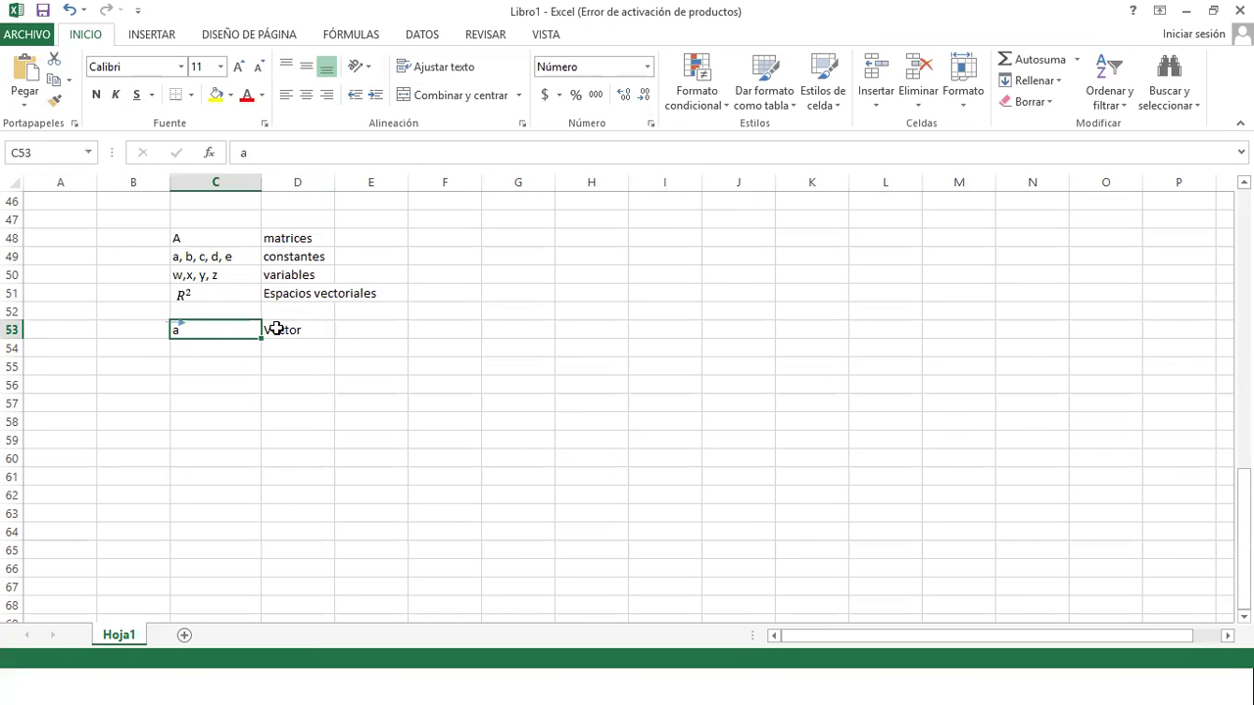
click(199, 358)
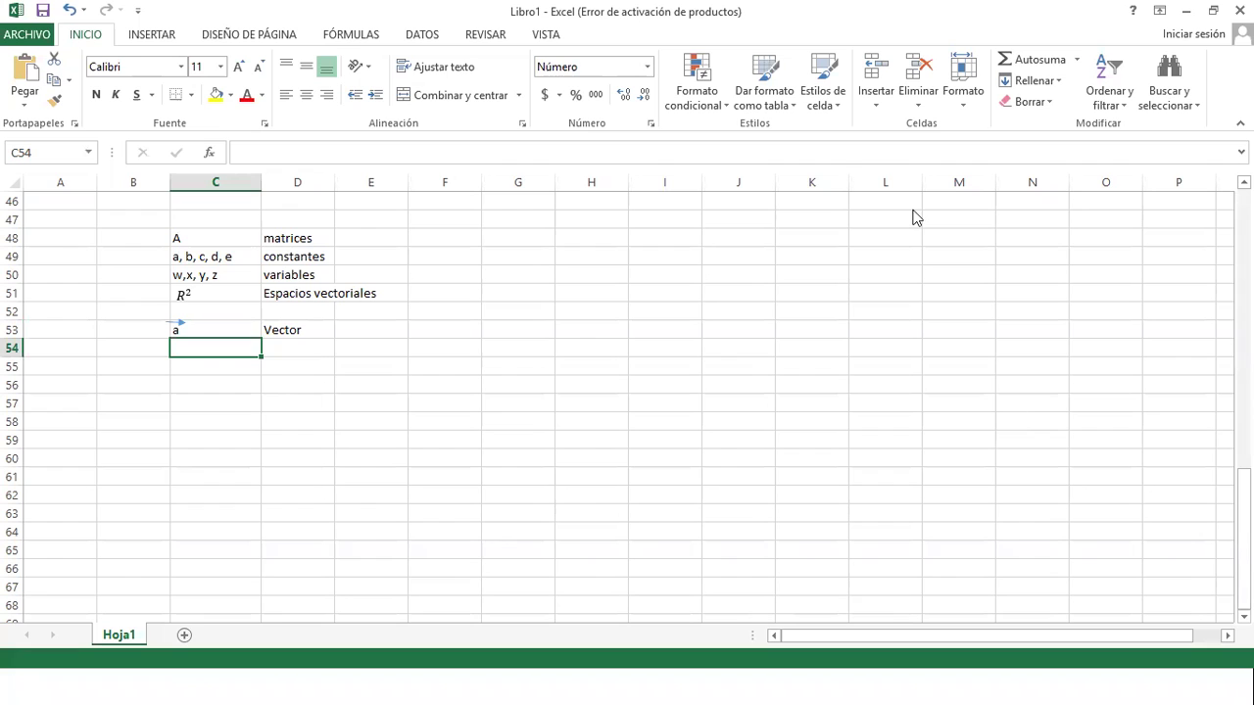
click(176, 333)
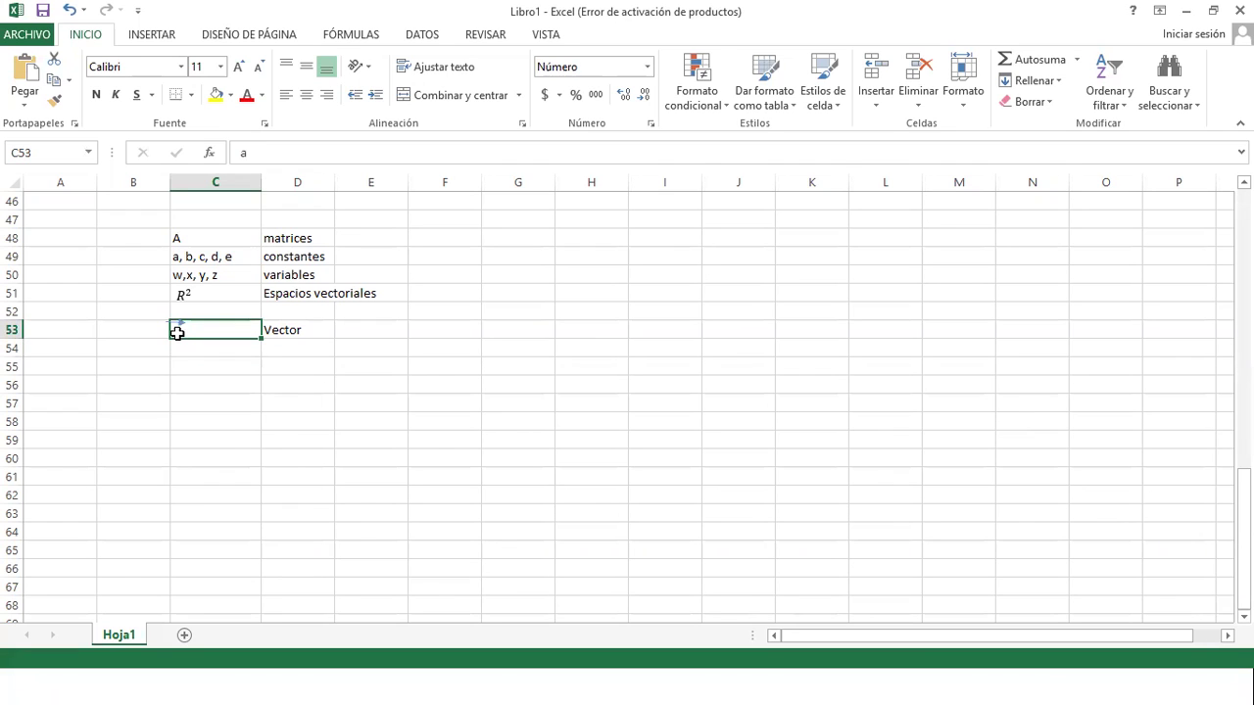
- Enter another symbol a in cell C55, two rows below the vector symbol
click(188, 364)
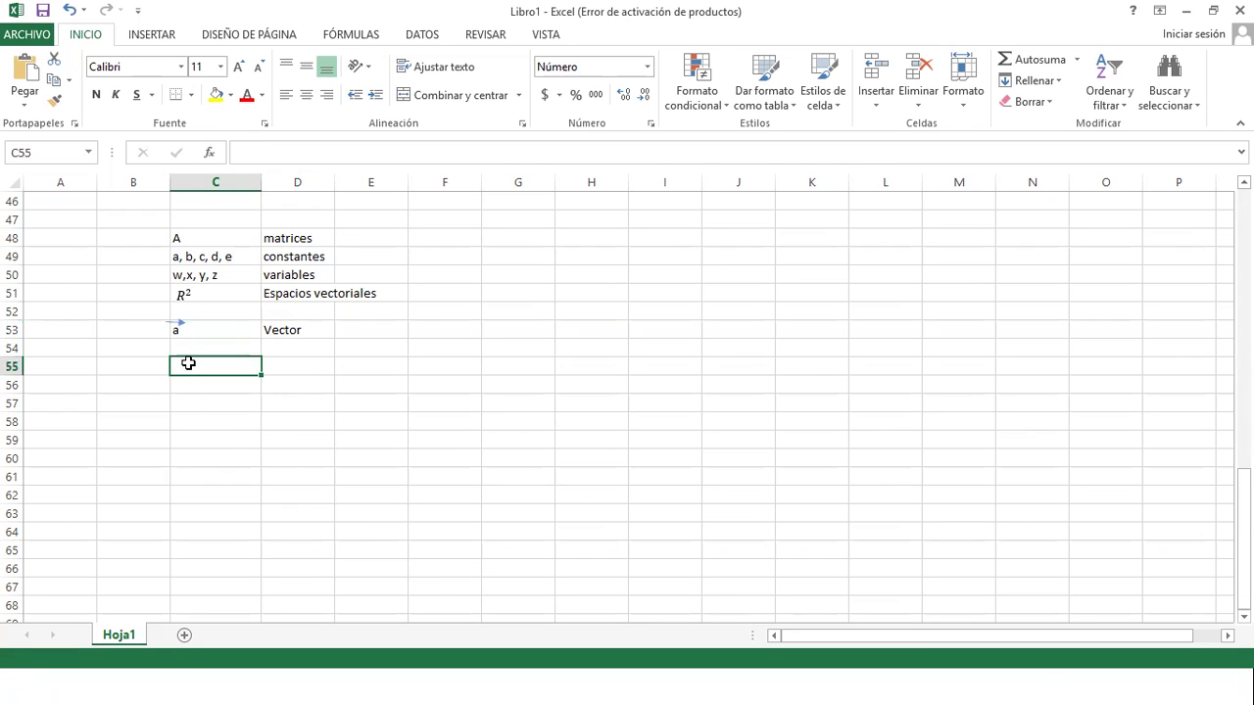
text(a)
key(Tab)
click(218, 361)
- Draw a plain horizontal line about 0.53 cm long above the a in C55
click(151, 35)
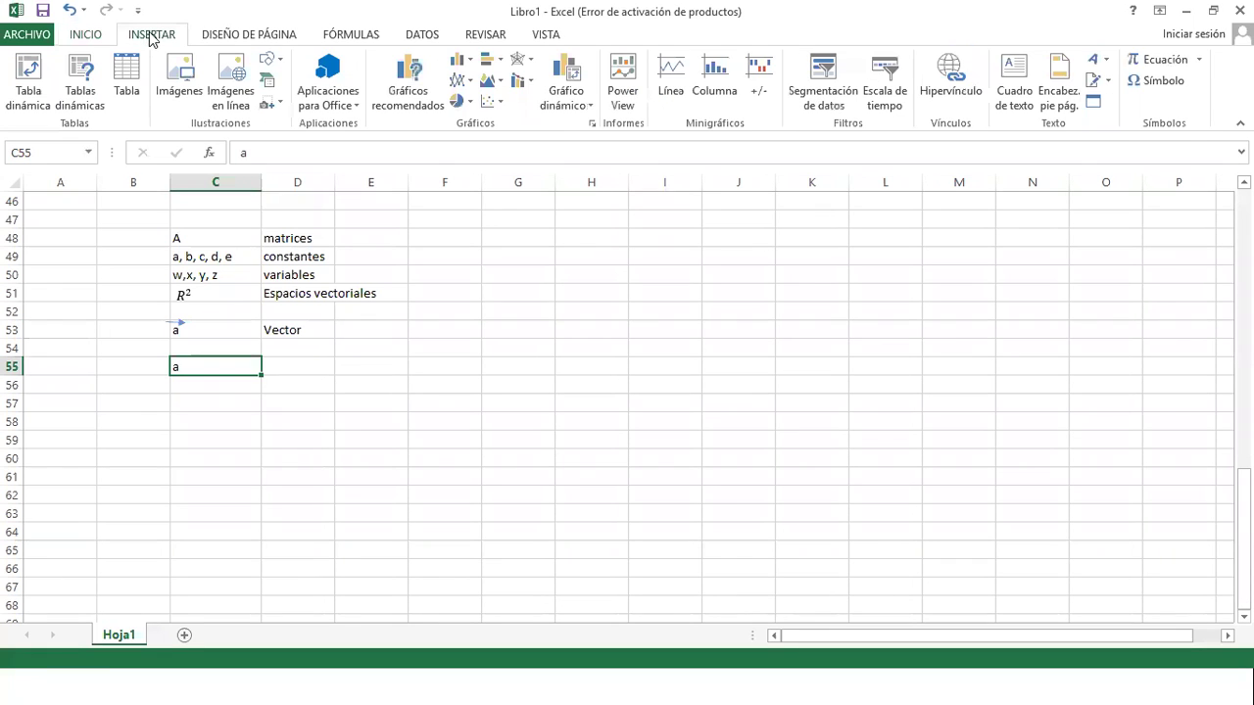
click(268, 59)
click(286, 103)
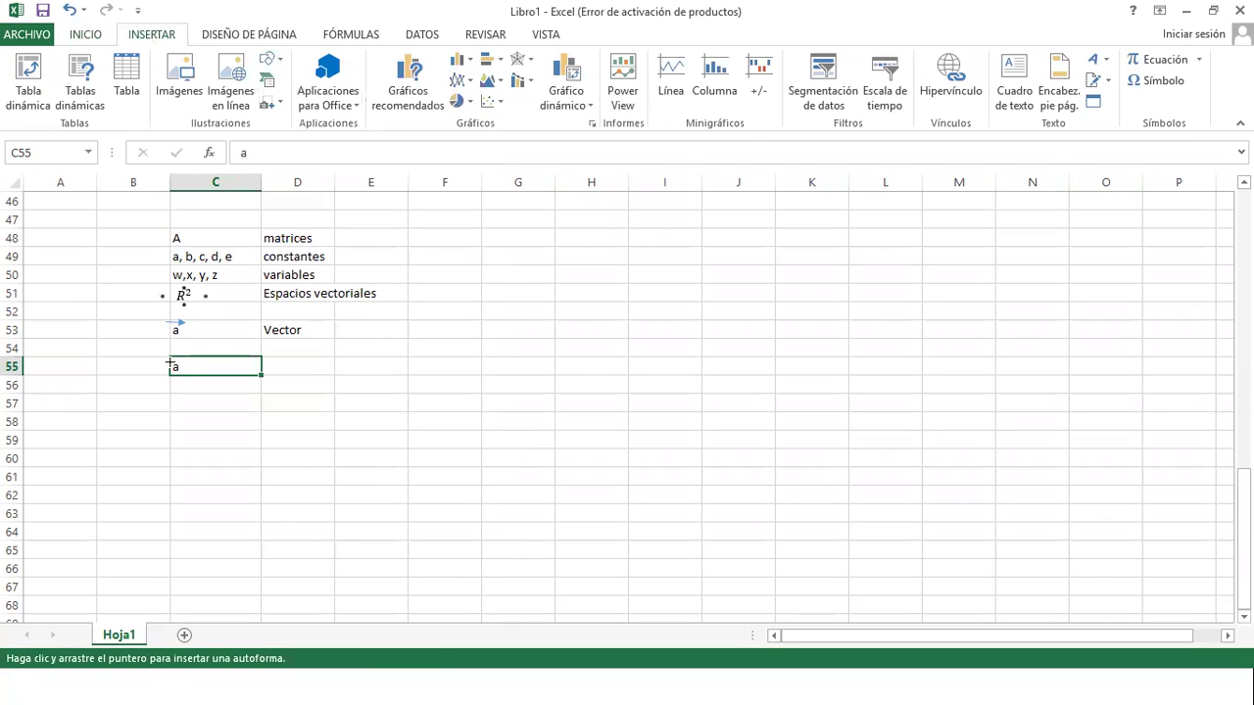
drag(173, 358, 185, 358)
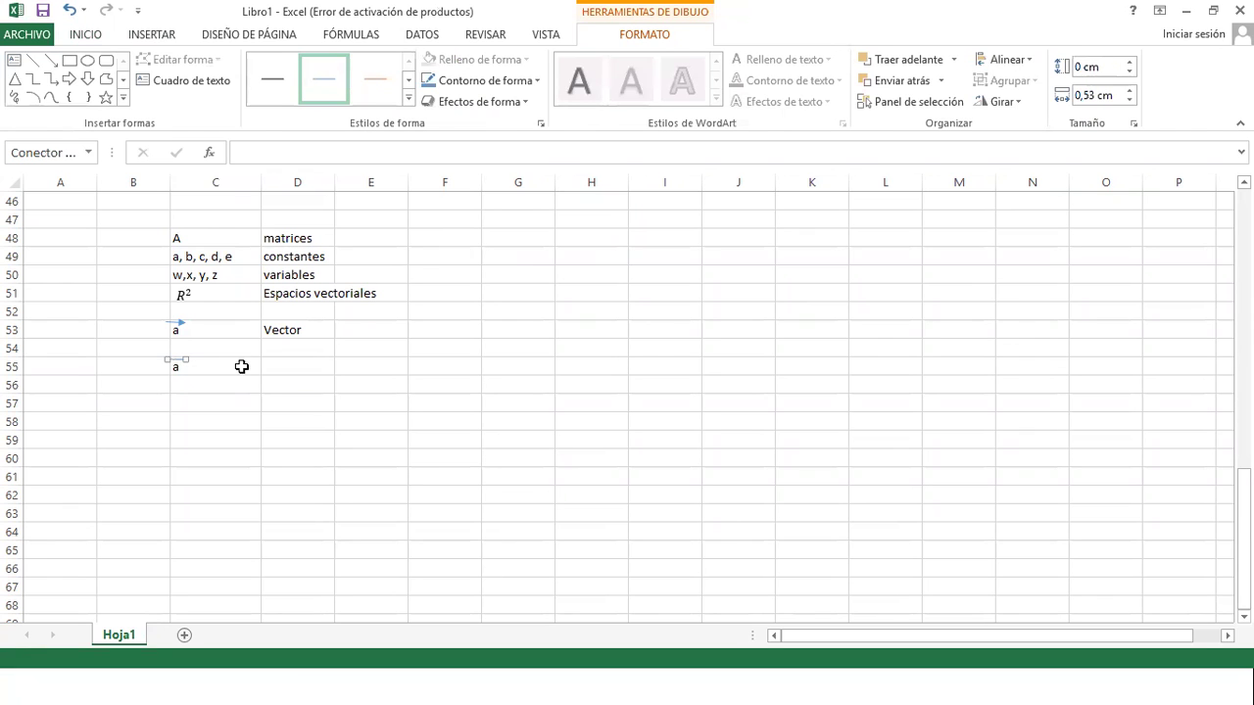
- Enter "distancia" in cell D55 as the description of the overlined a, correcting any misspelling
click(290, 371)
text(d)
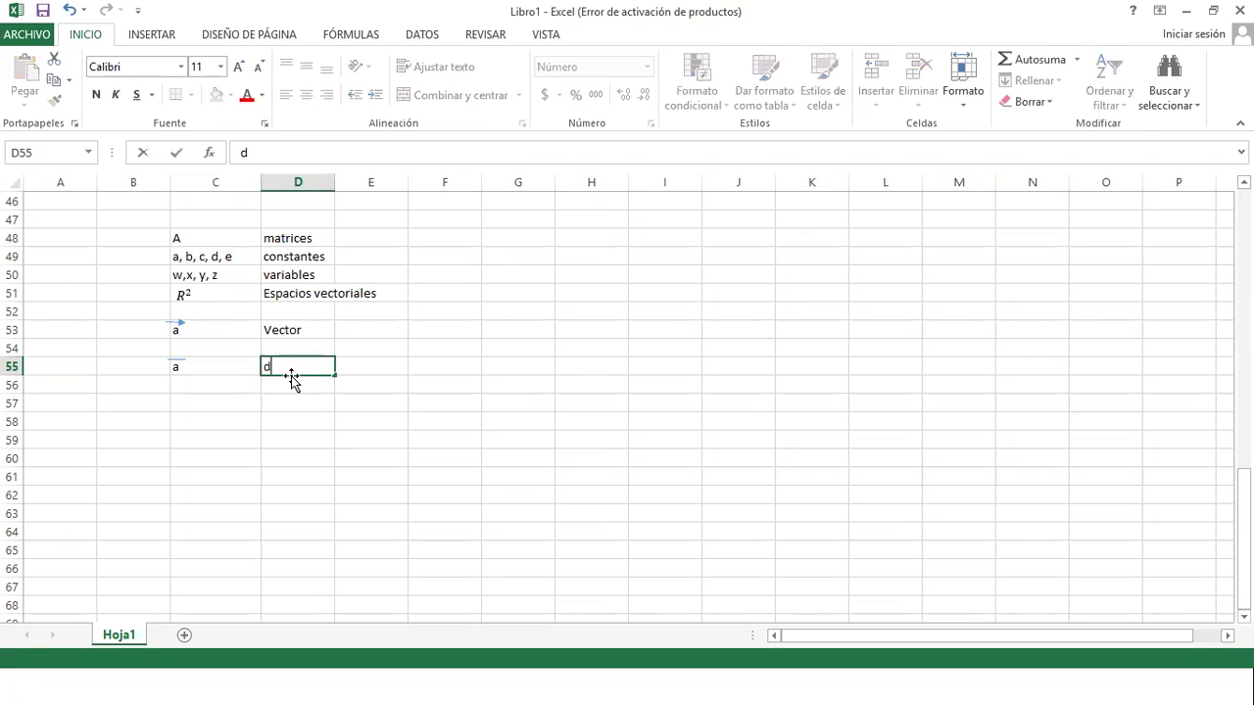
text(istanca)
key(Return)
key(Up)
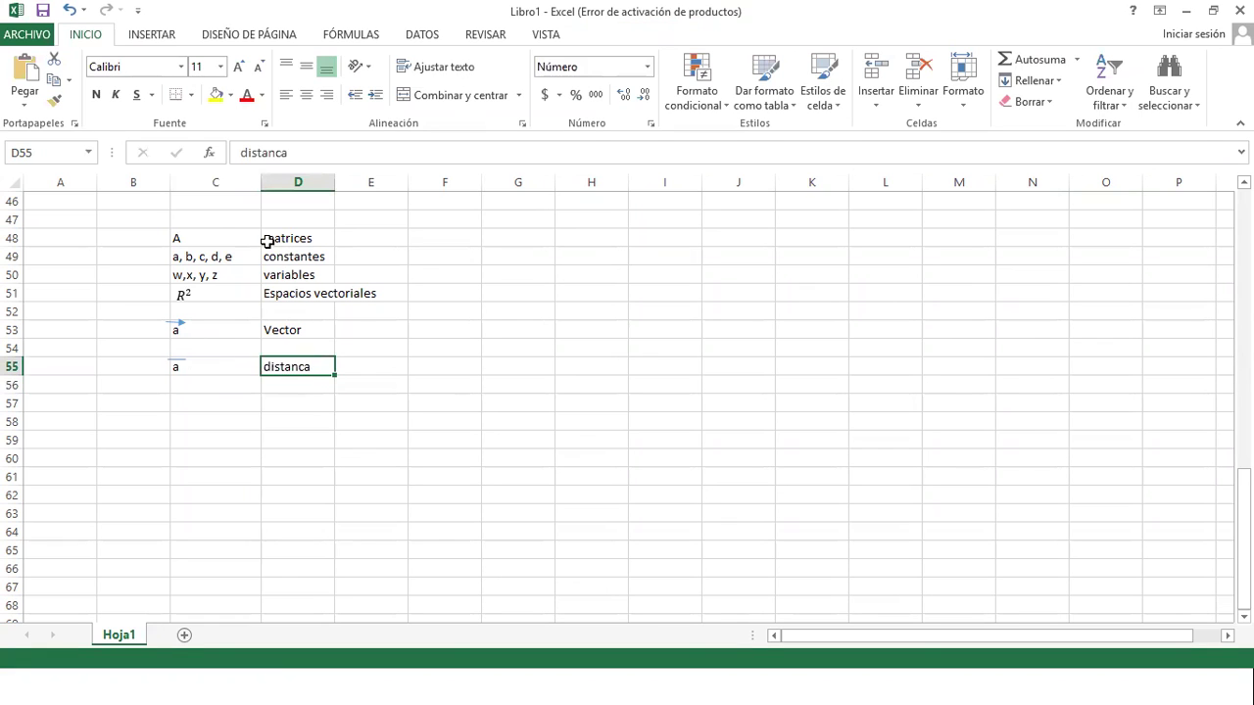
key(F2)
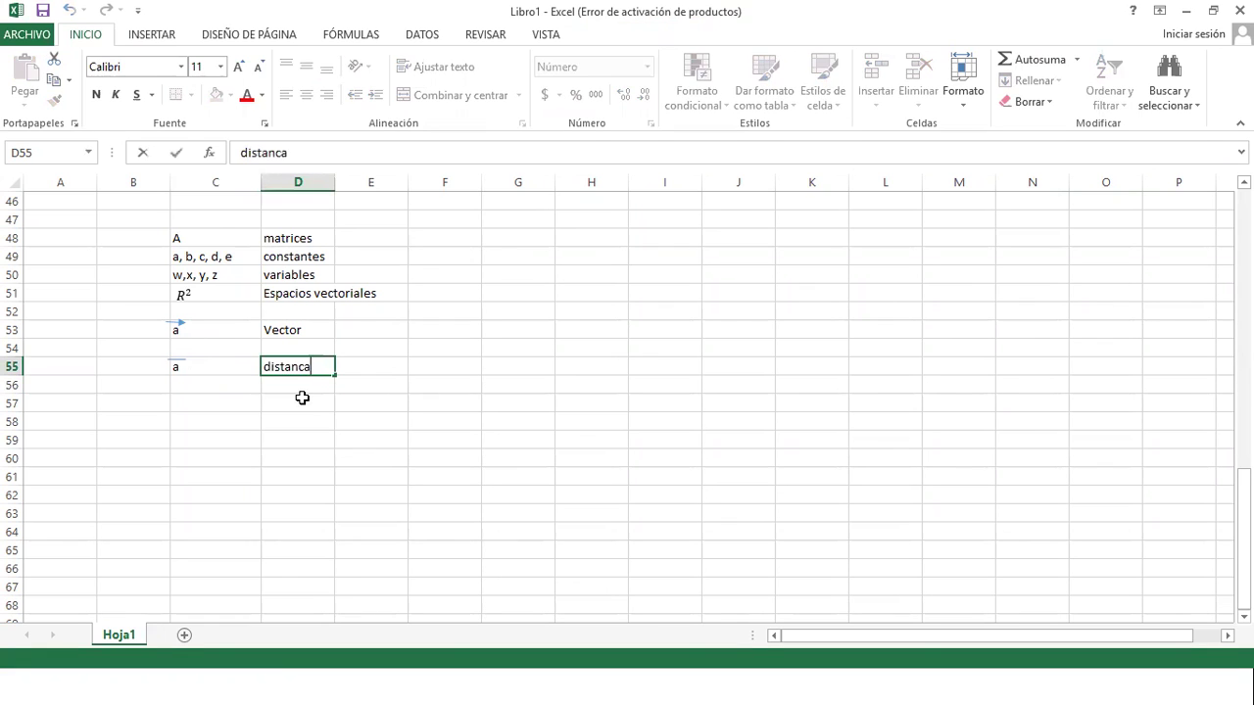
key(BackSpace)
text(ia)
key(Return)
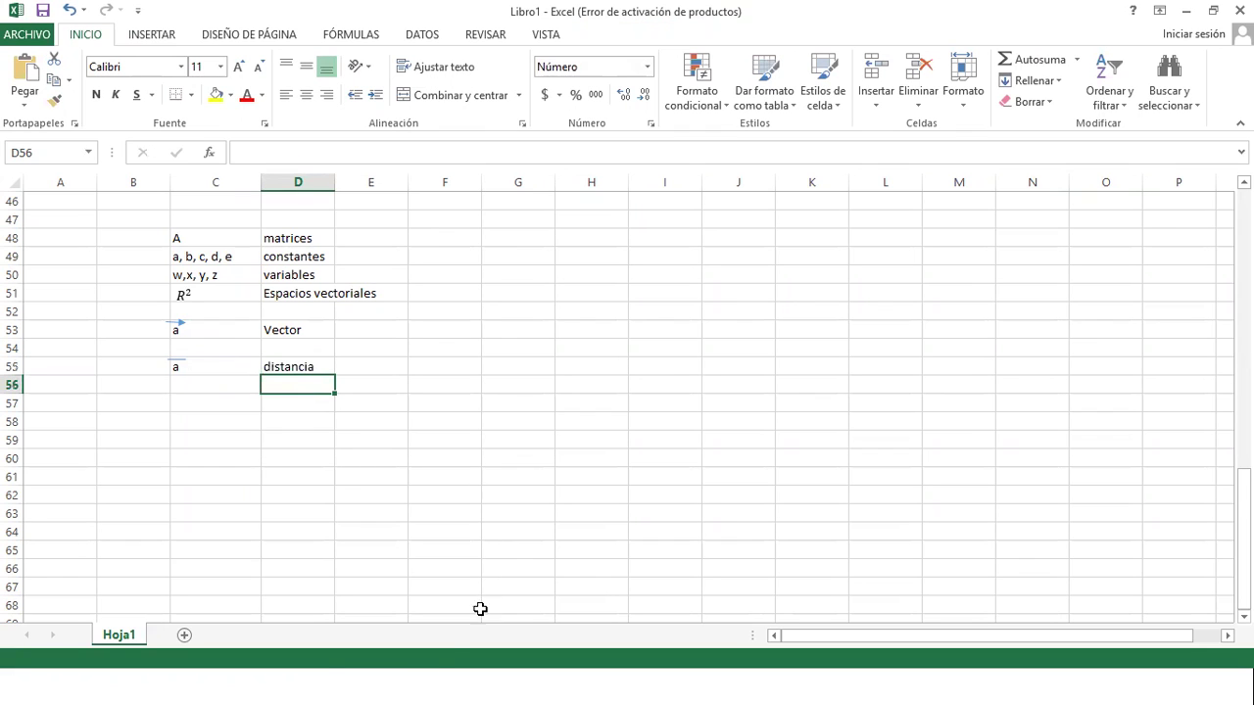
- Select the whole notation table, B48:E56, for review and switch to the PowerPoint presentation
key(alt+Tab)
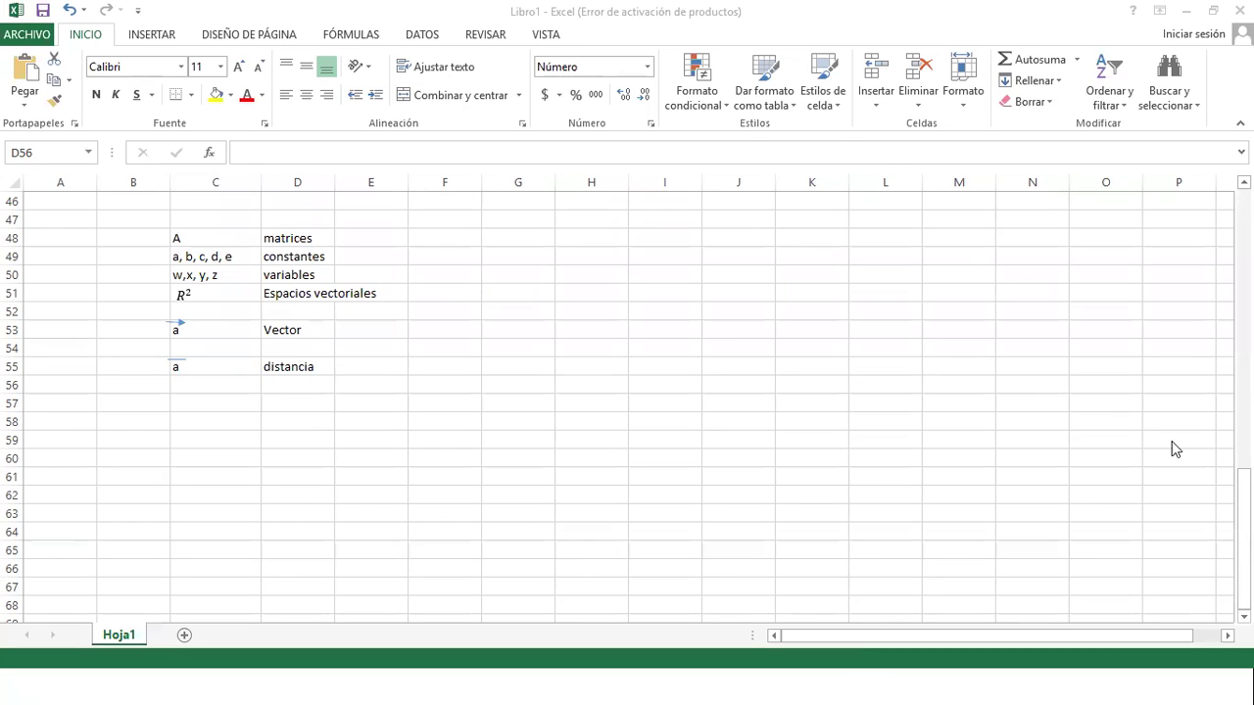
click(424, 425)
drag(152, 238, 339, 389)
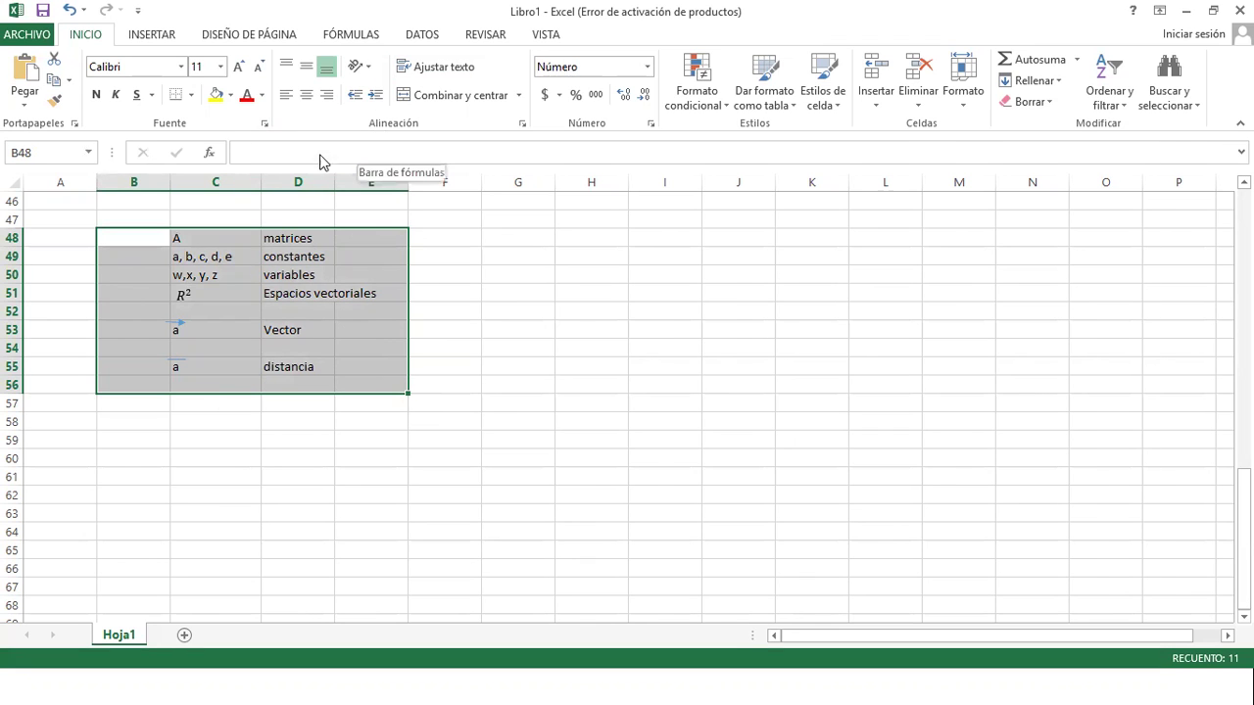
key(alt+Tab)
key(alt+Tab)
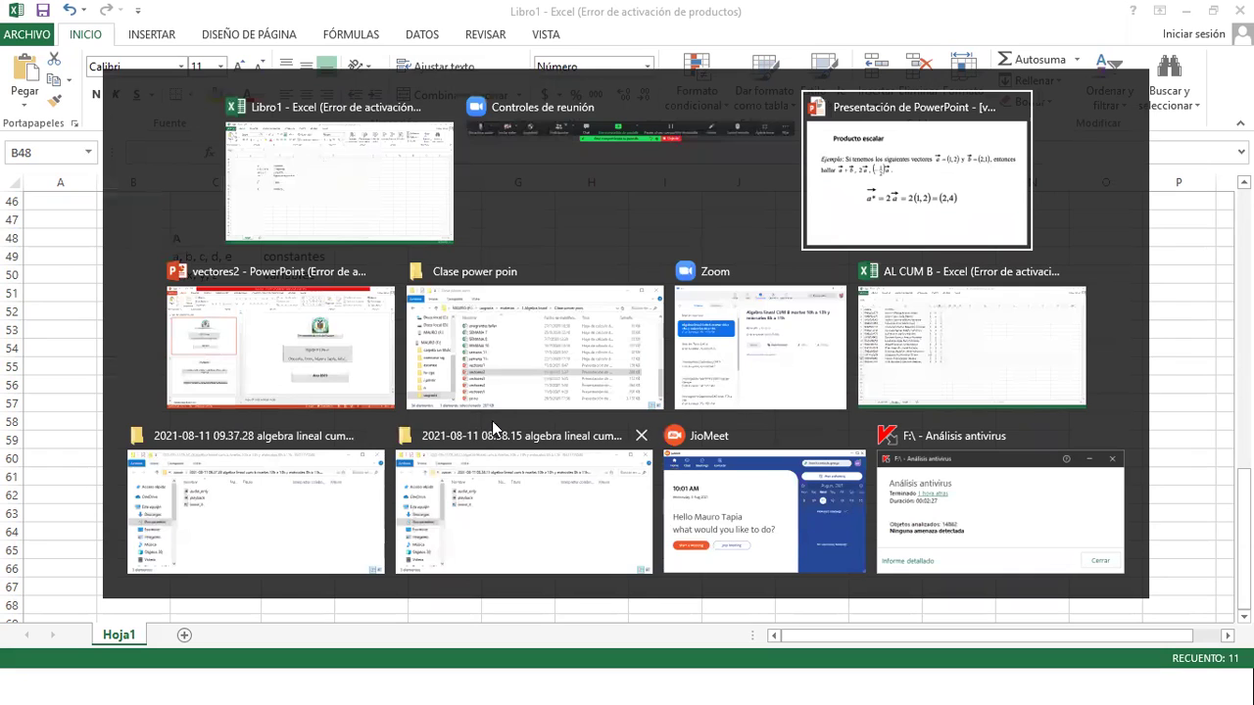